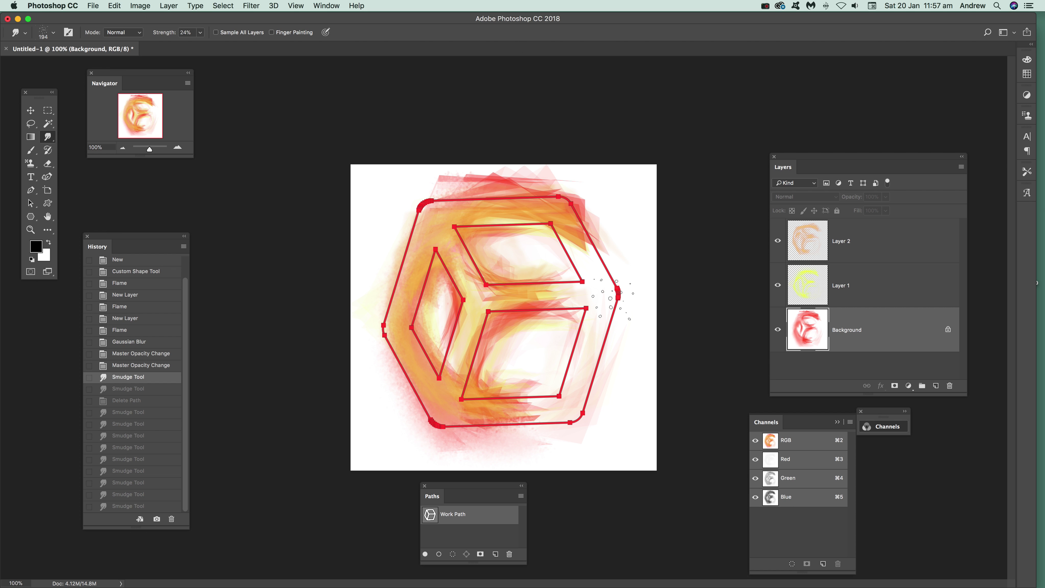
- Revert to the blank canvas and draw the hexagon-framed cube custom shape as a path across it
click(131, 262)
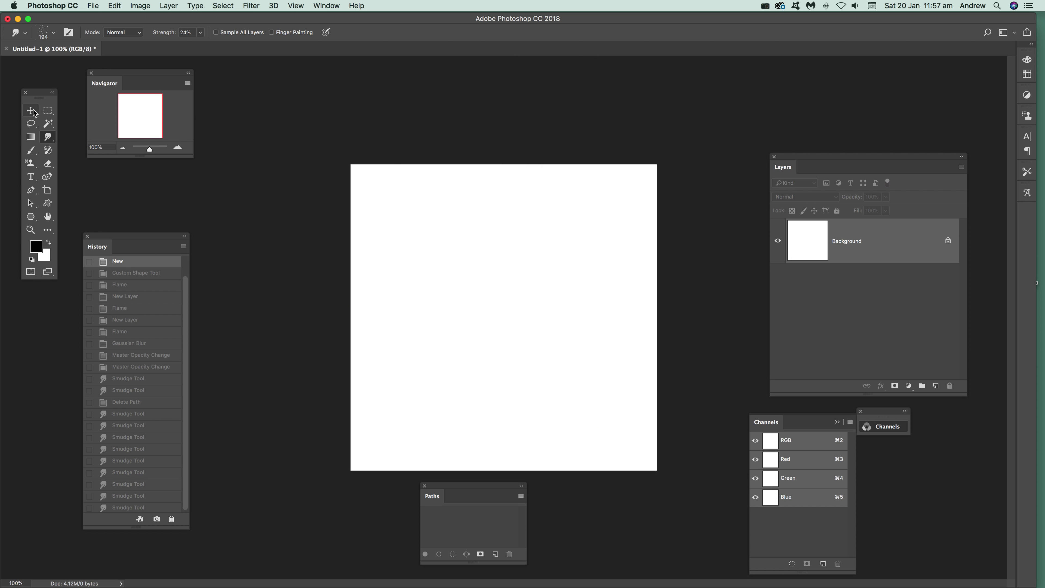
click(47, 204)
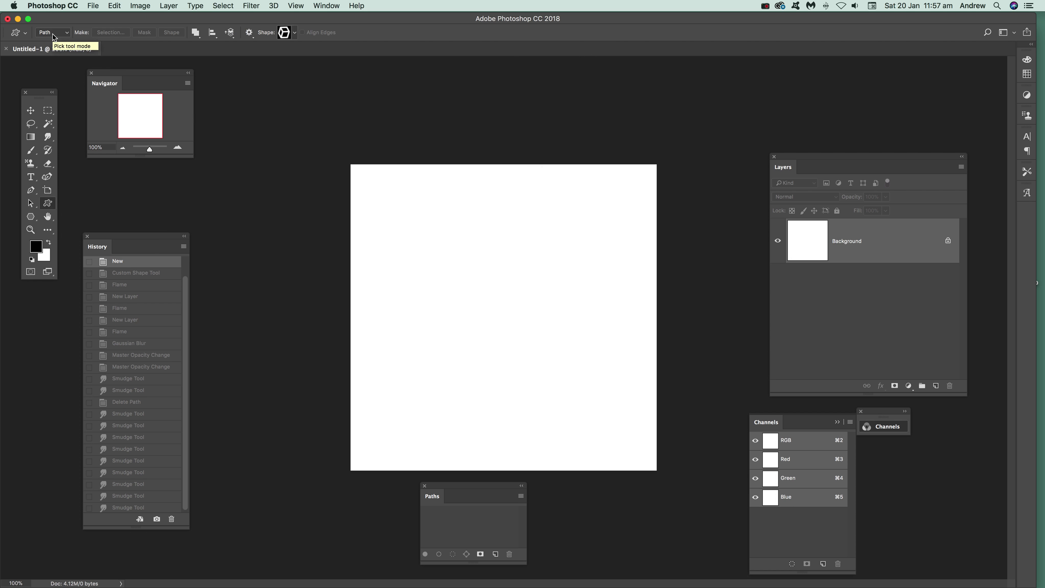
click(295, 33)
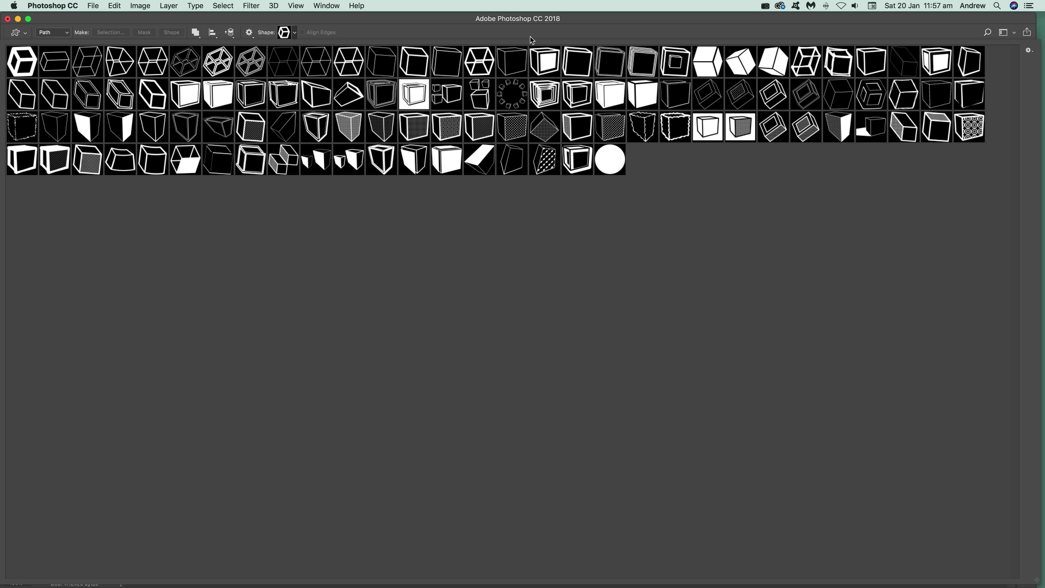
click(466, 27)
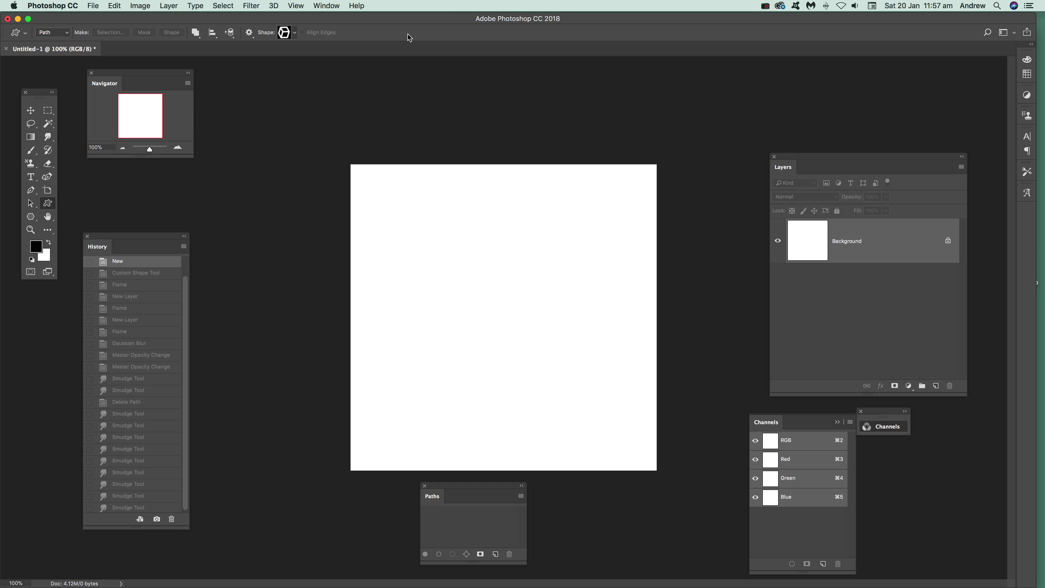
click(294, 33)
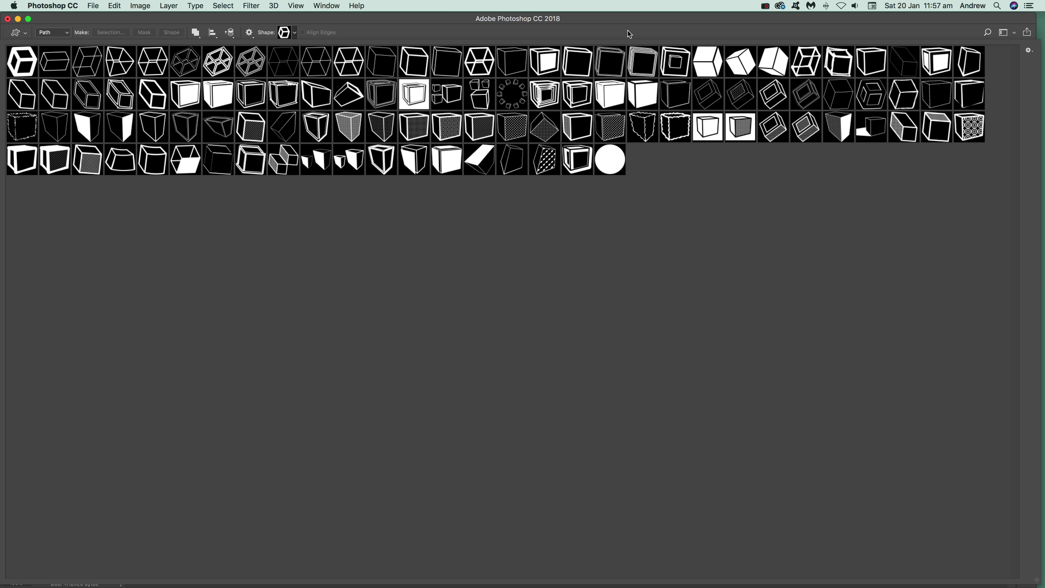
click(631, 38)
drag(381, 197, 613, 424)
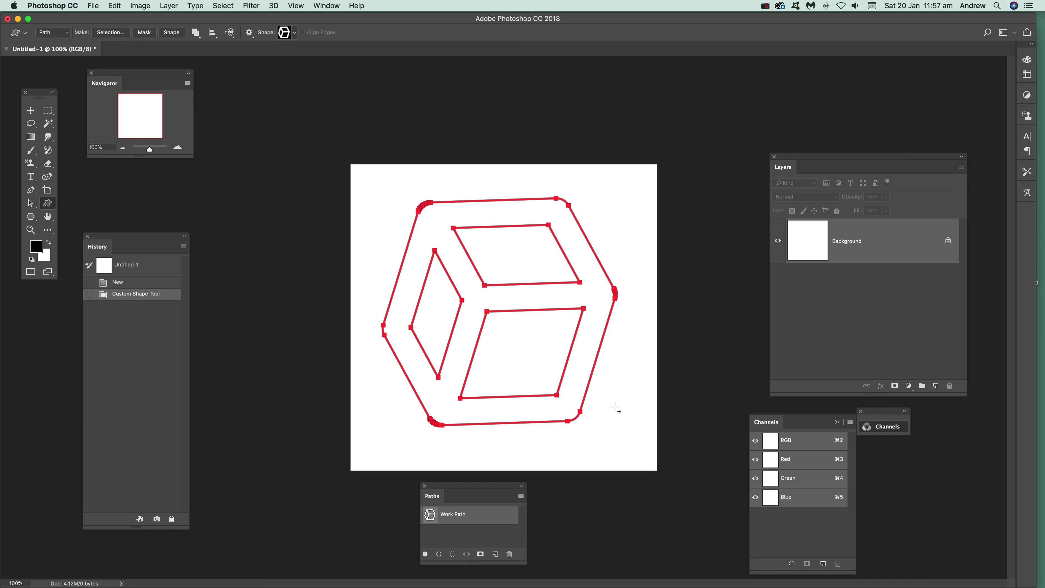
- Add a new empty Layer 1 above the Background
click(174, 9)
mouse_move(255, 18)
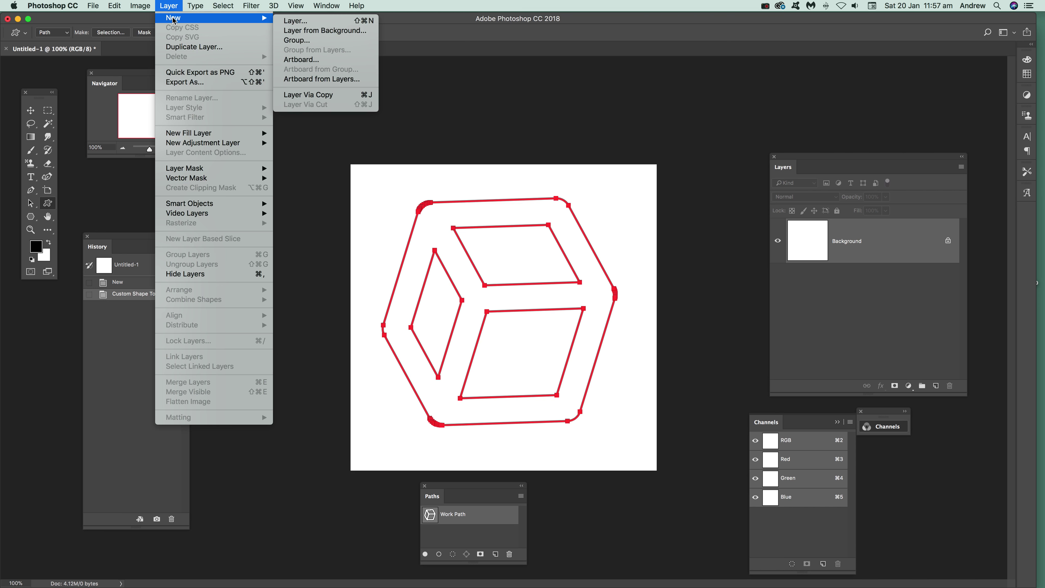
click(359, 22)
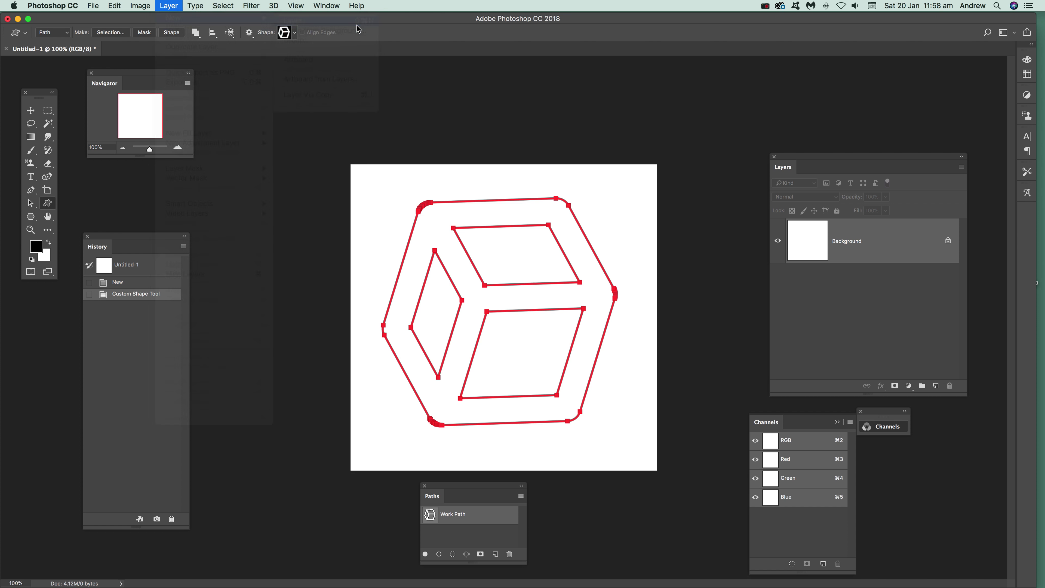
click(614, 259)
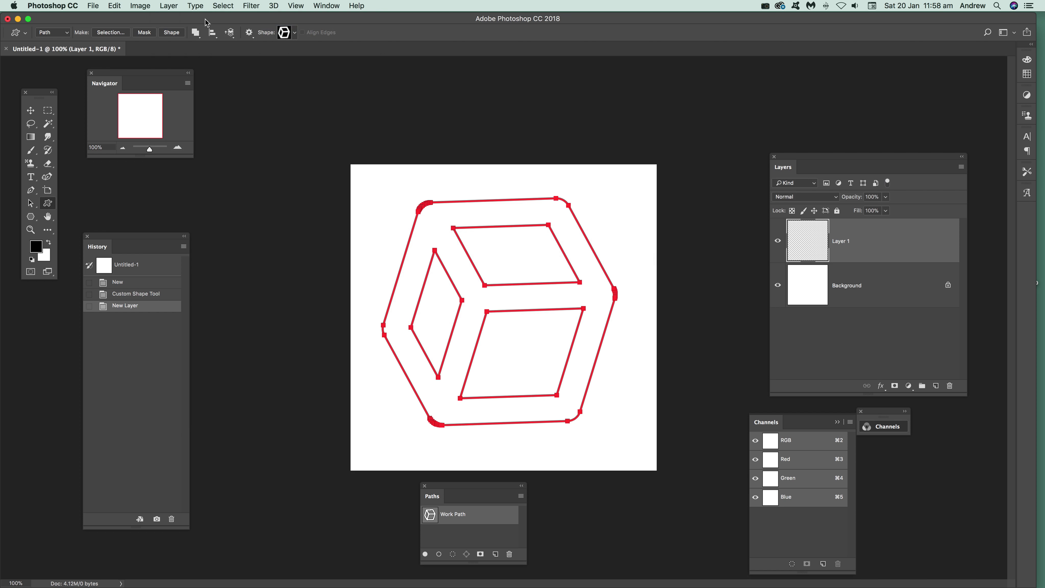
- Start the Flame render filter along the cube path
click(250, 6)
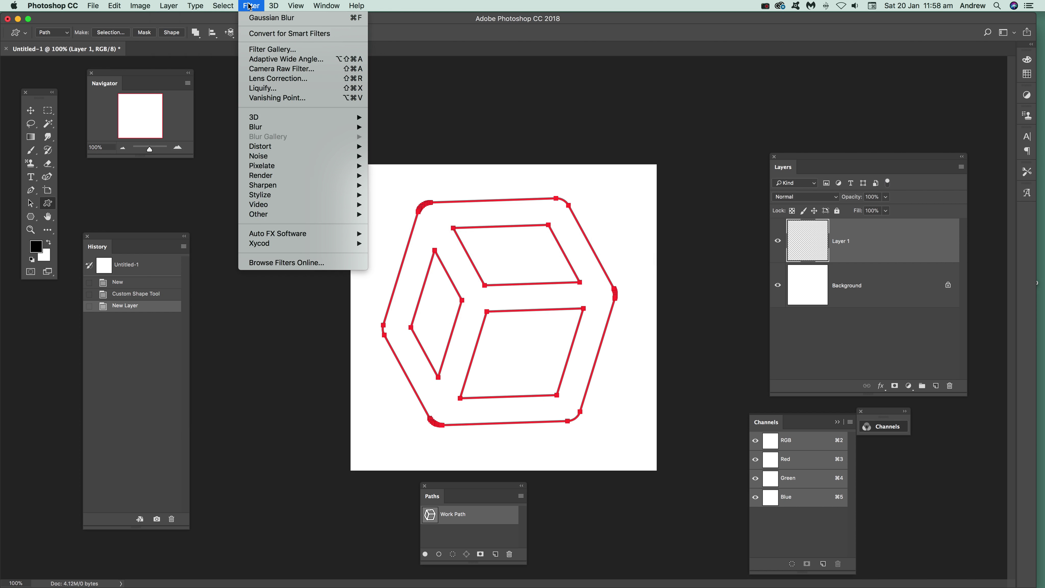
mouse_move(280, 176)
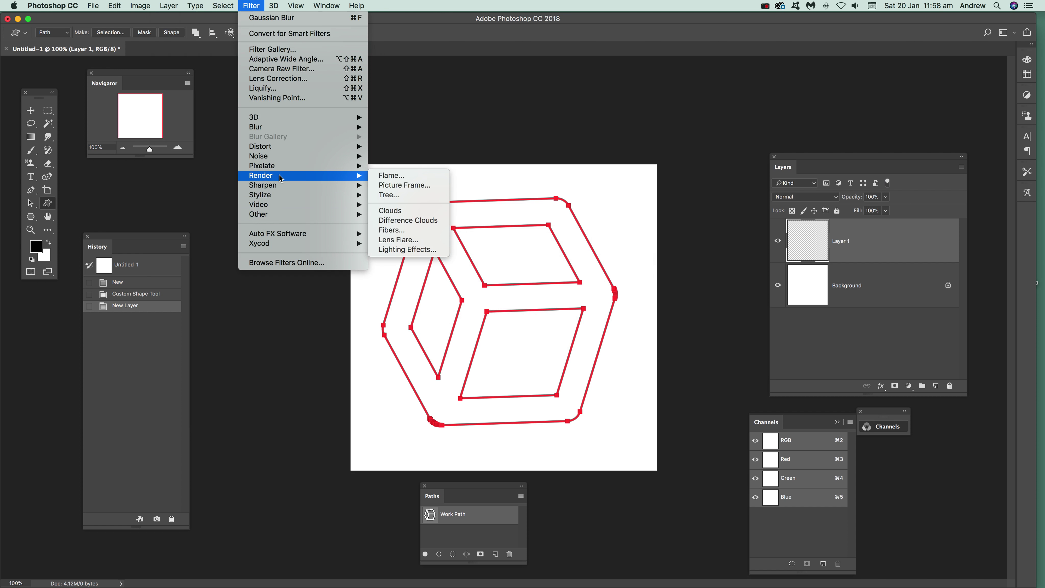
click(380, 180)
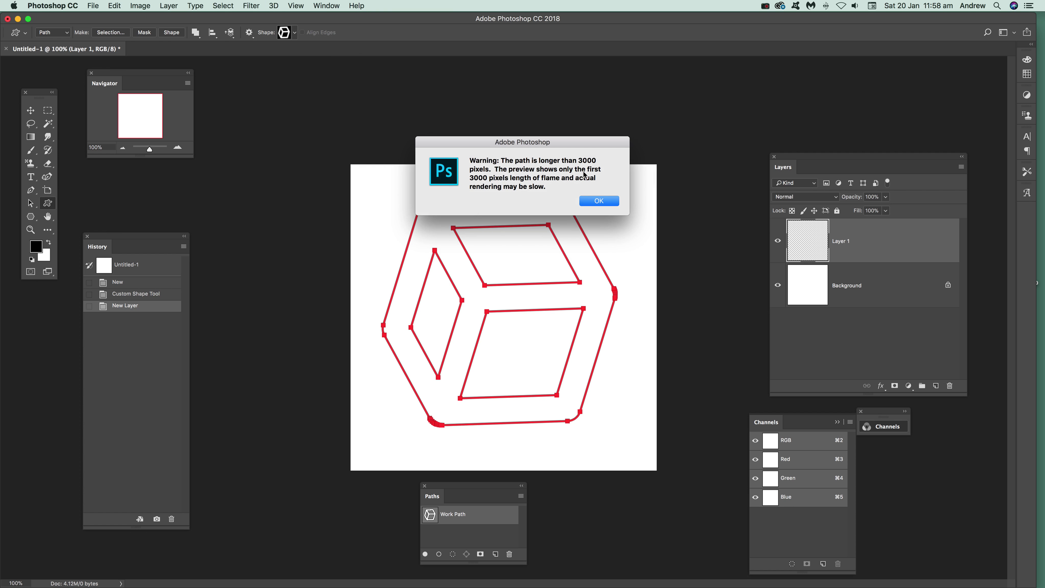
- Dismiss the long-path warning and set the flame width to 119
click(600, 204)
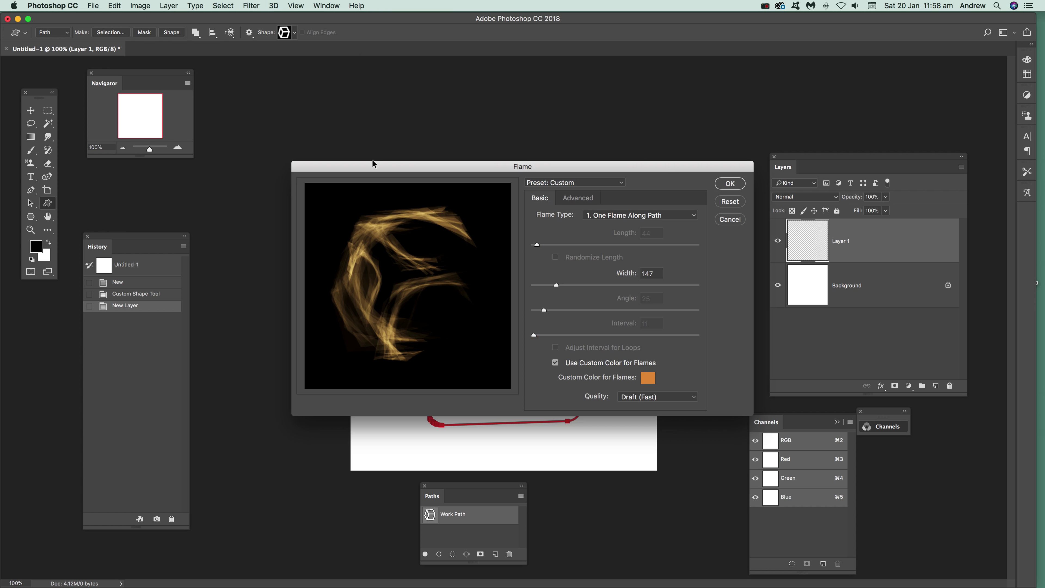
drag(543, 158, 639, 187)
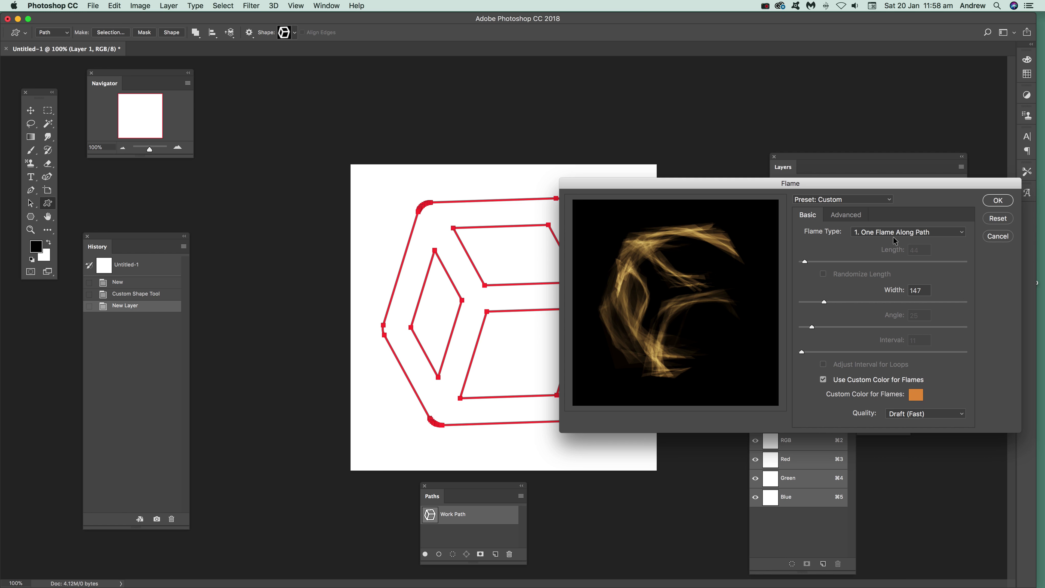
drag(859, 302, 817, 301)
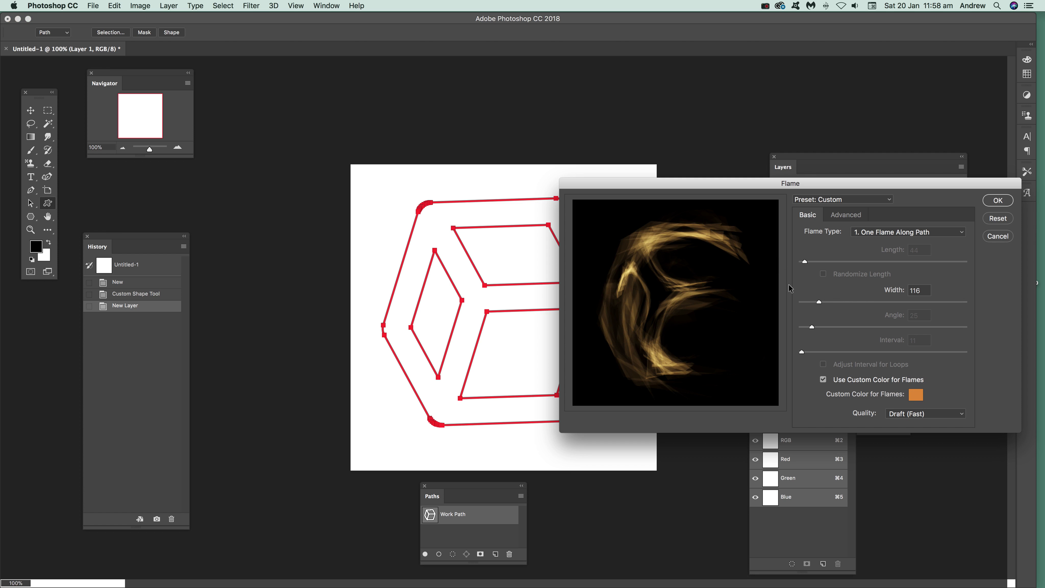
click(872, 302)
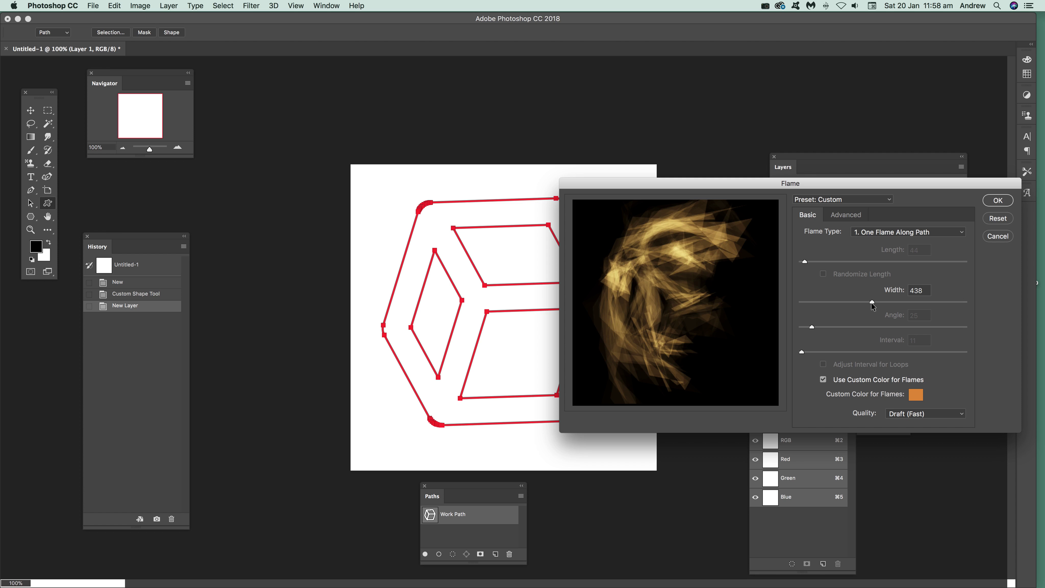
drag(872, 304, 819, 304)
- Keep Randomize Shapes enabled in the advanced flame settings and render the flame onto Layer 1
click(847, 215)
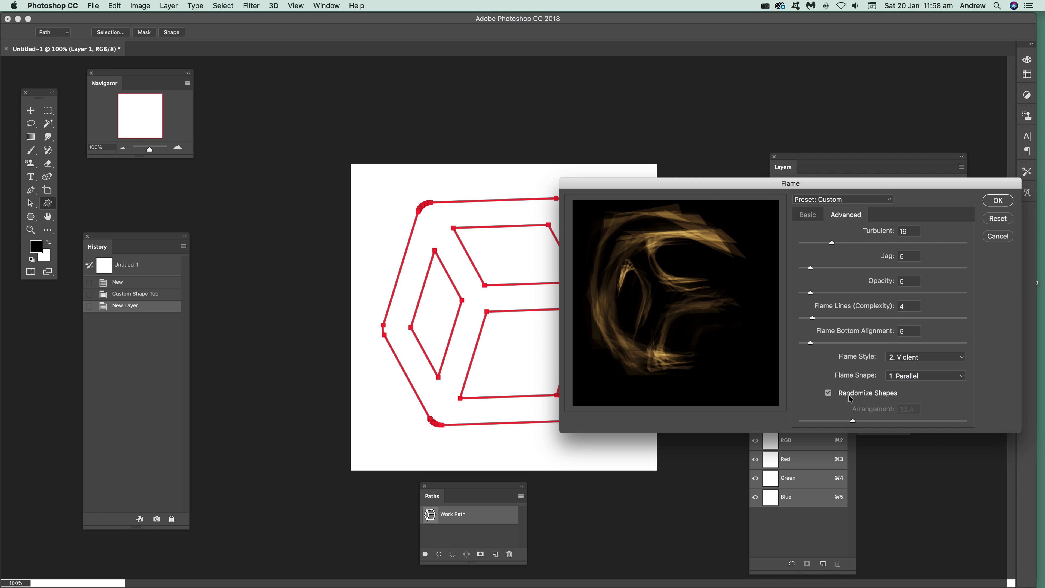
click(829, 394)
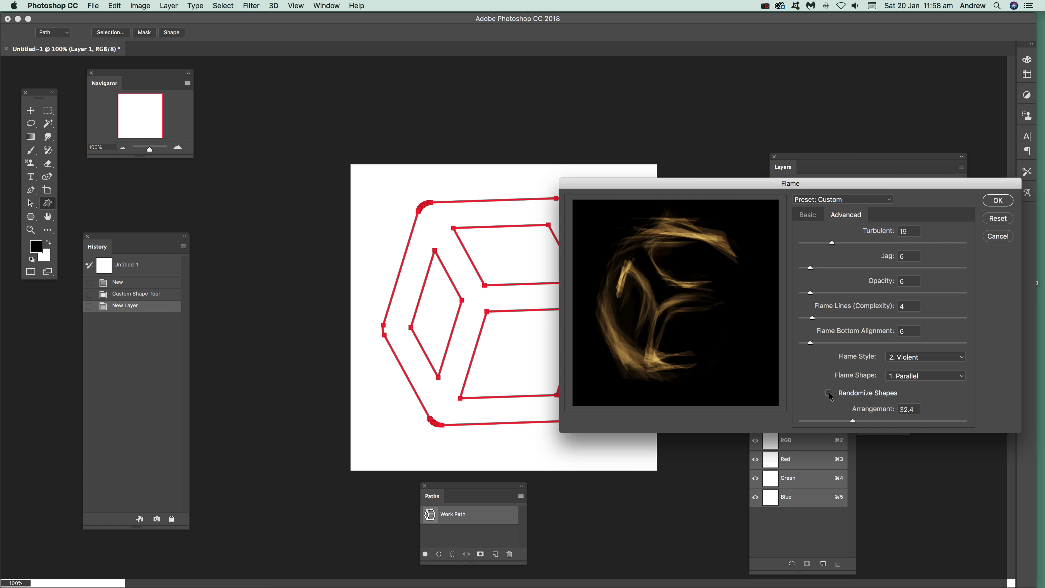
click(829, 393)
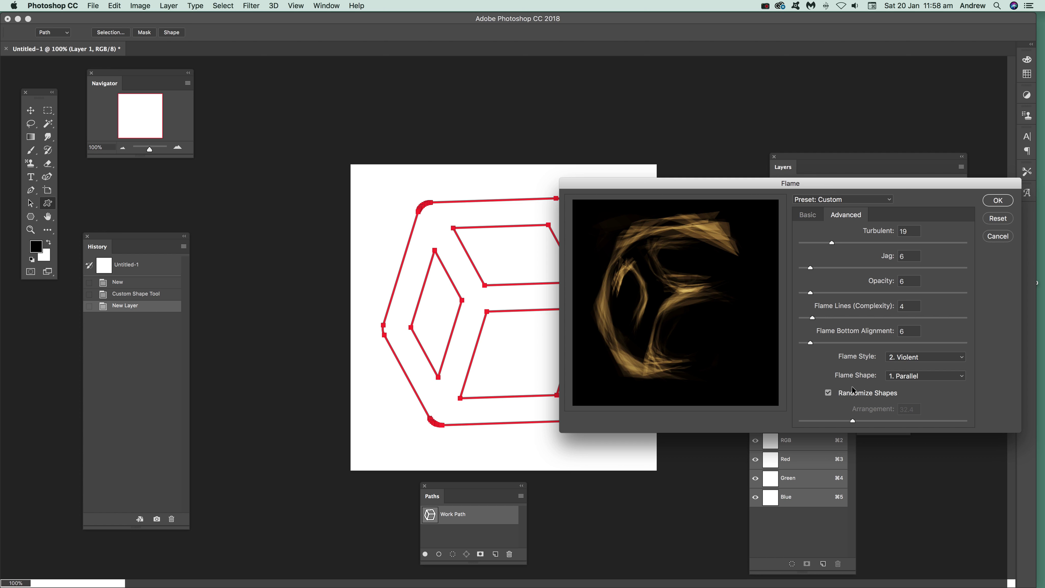
click(999, 200)
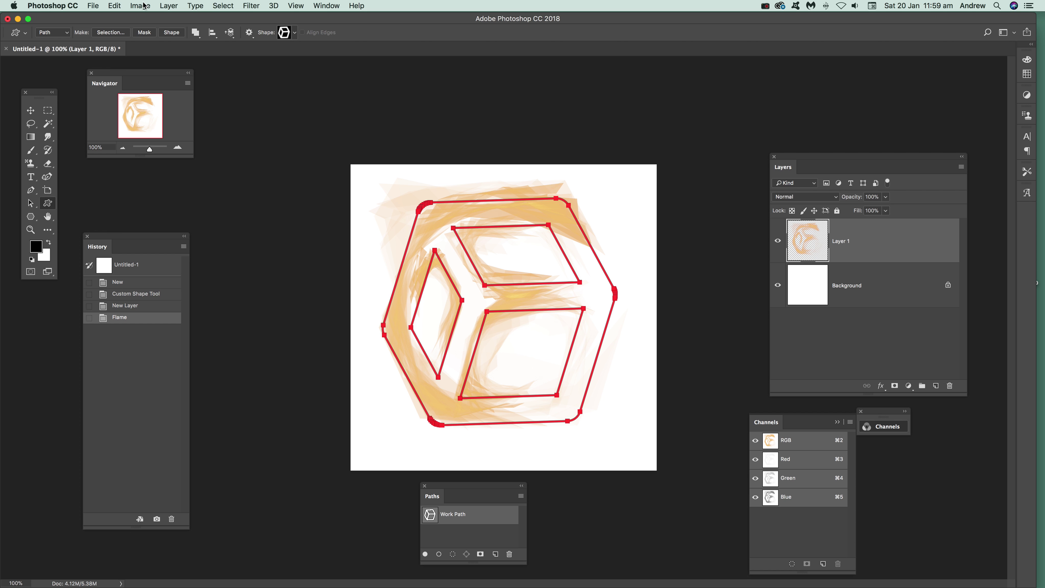
- Add a new empty Layer 2 above Layer 1
click(167, 4)
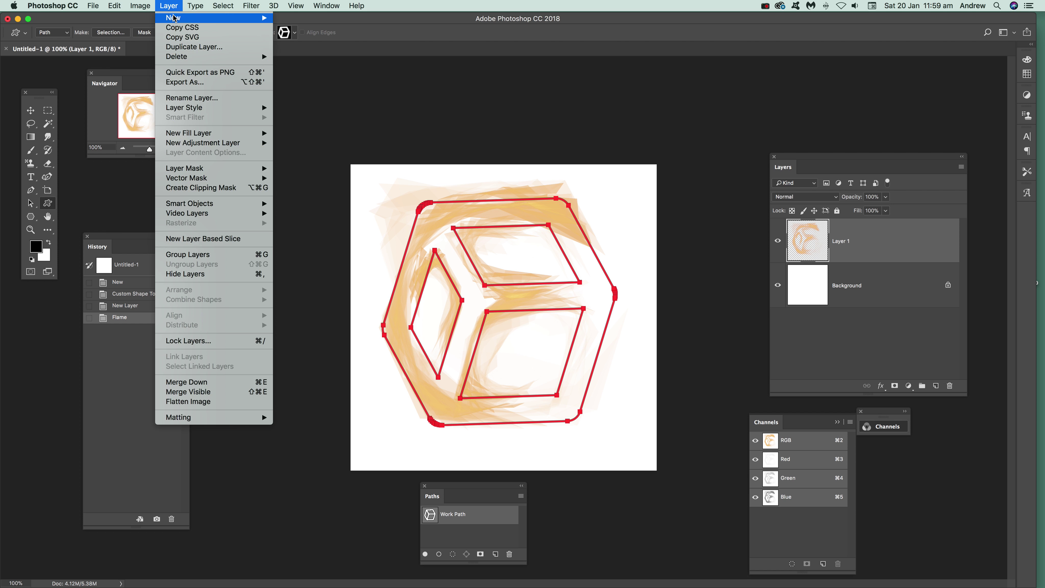
click(288, 18)
key(Return)
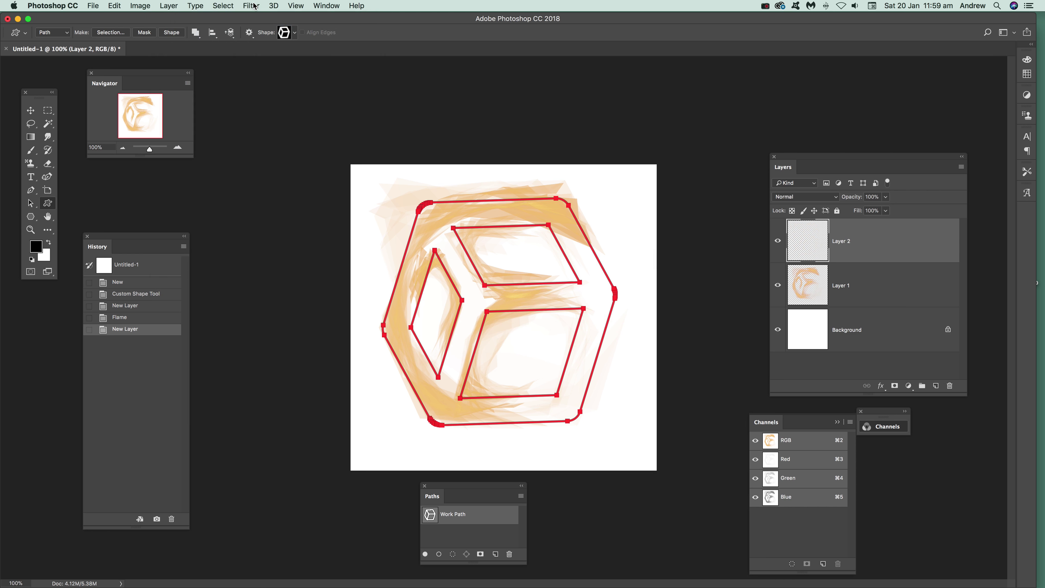
- Start a second Flame render along the cube path for Layer 2
click(251, 6)
mouse_move(269, 177)
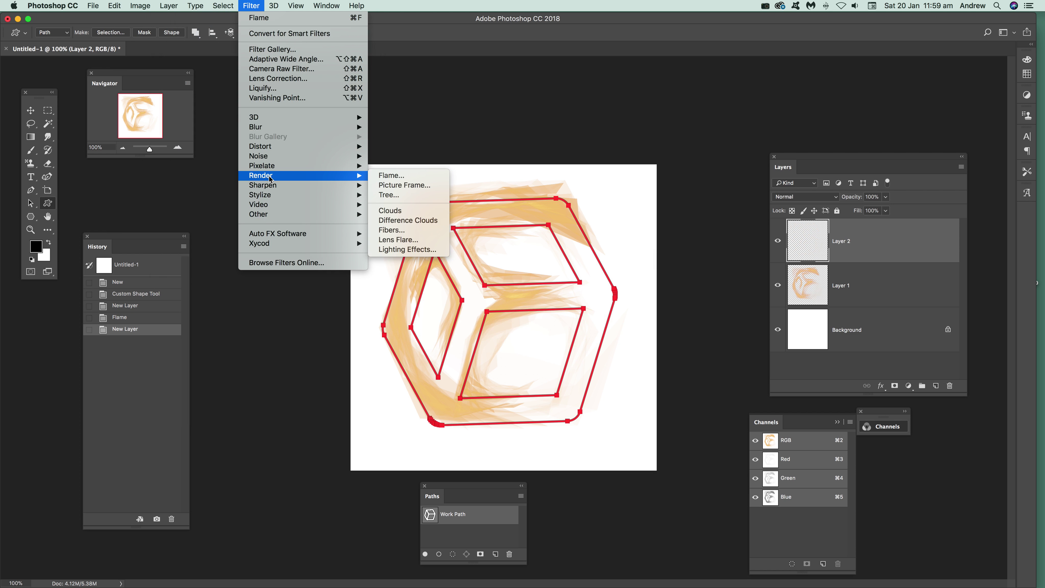
click(415, 179)
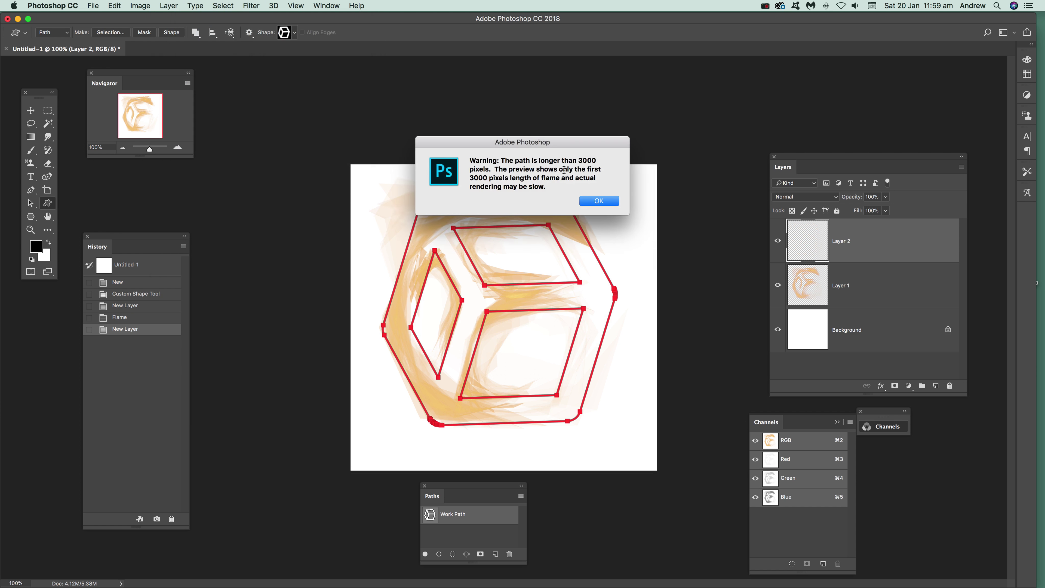
- Dismiss the path warning and set the custom flame colour to red
click(605, 200)
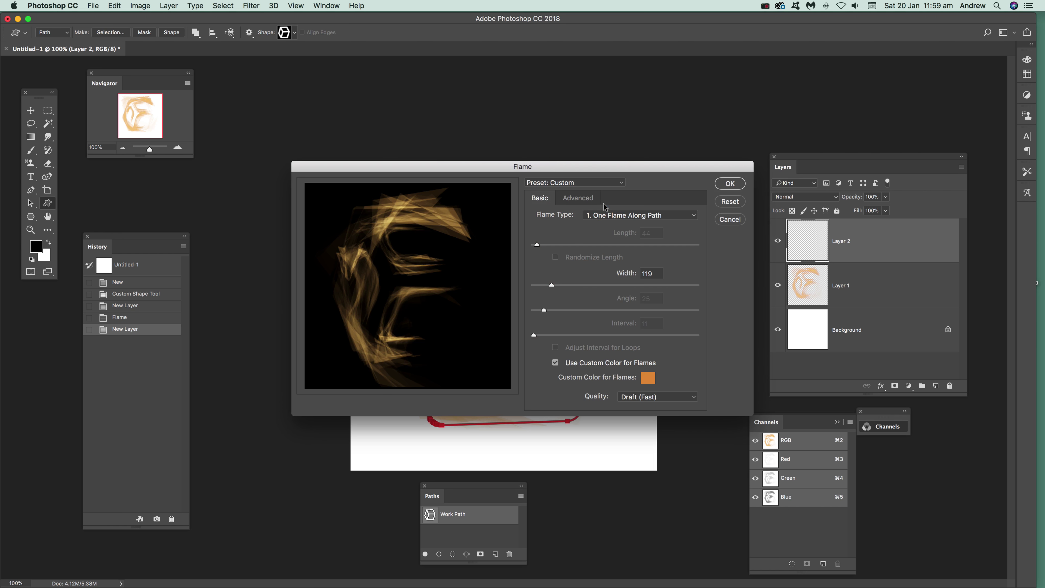
click(648, 378)
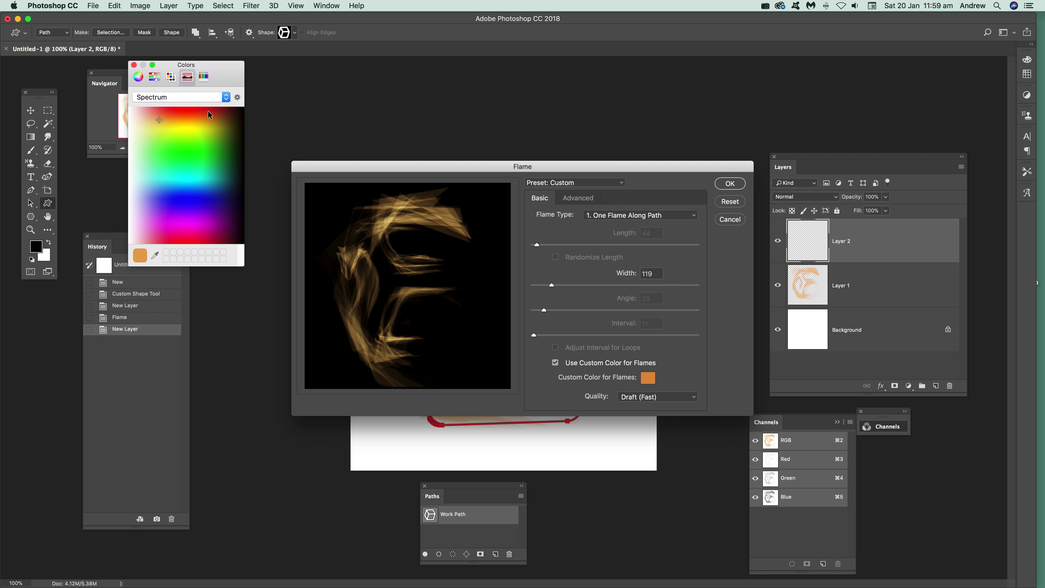
drag(172, 126, 188, 112)
click(135, 65)
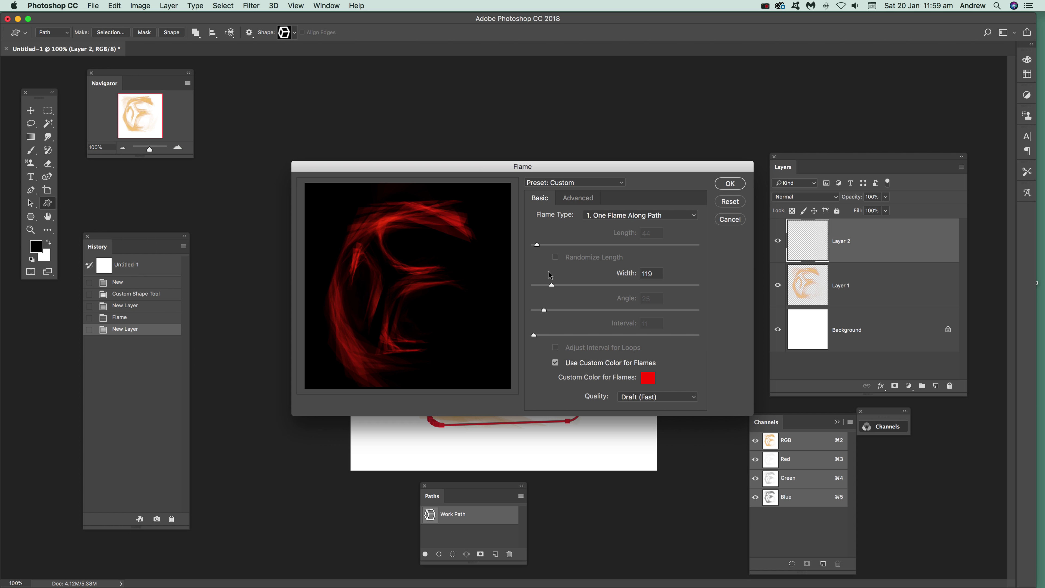
- Check the advanced flame settings and render the red flame onto Layer 2
click(587, 199)
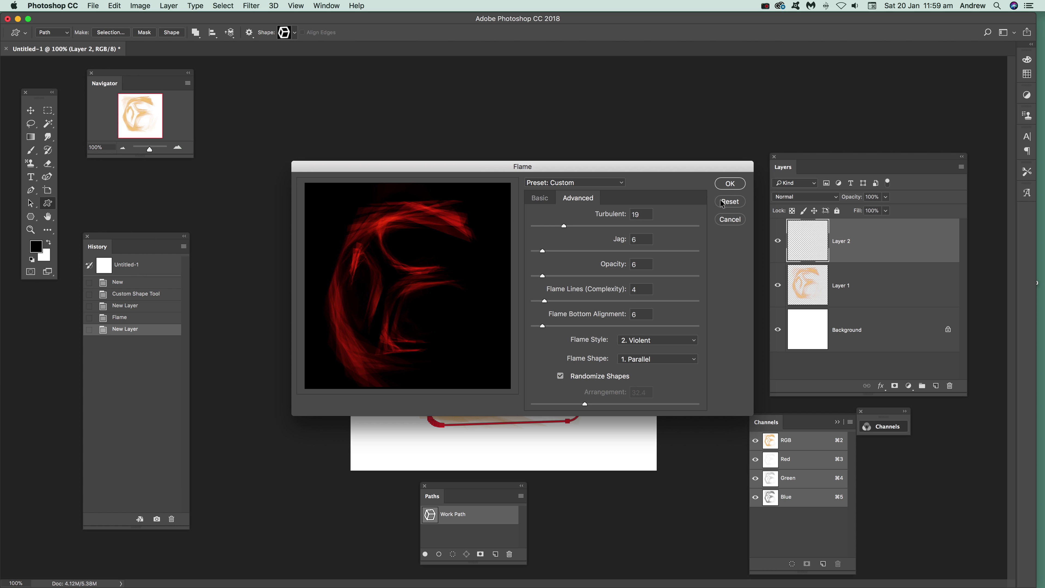
click(727, 185)
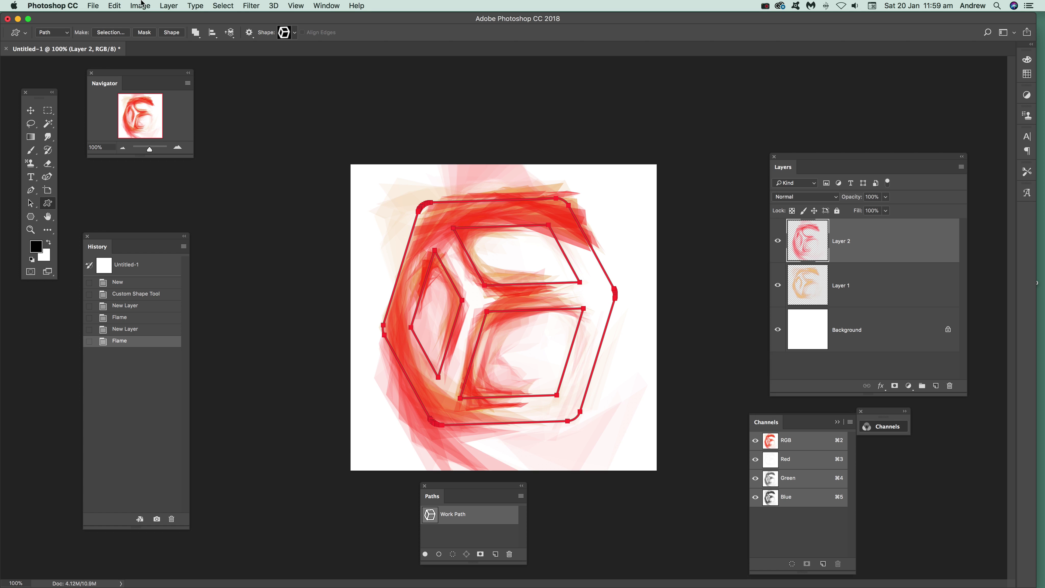
click(168, 5)
- Create a new empty Layer 3 on top of the orange and red flame layers
mouse_move(255, 18)
click(310, 21)
click(612, 259)
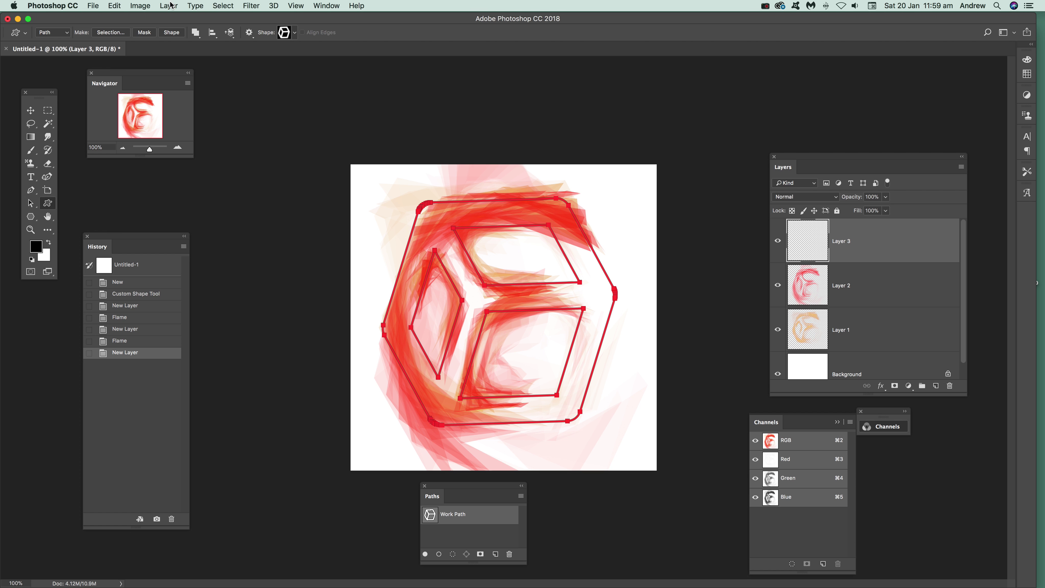
click(252, 6)
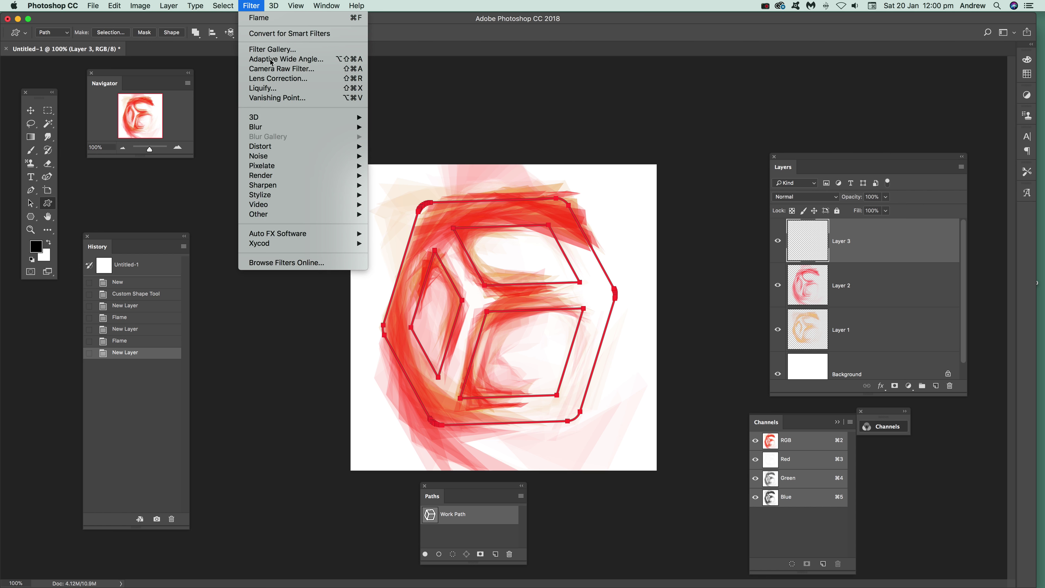
- Render a Flame along the cube path on Layer 3 with a dark crimson custom colour
mouse_move(281, 177)
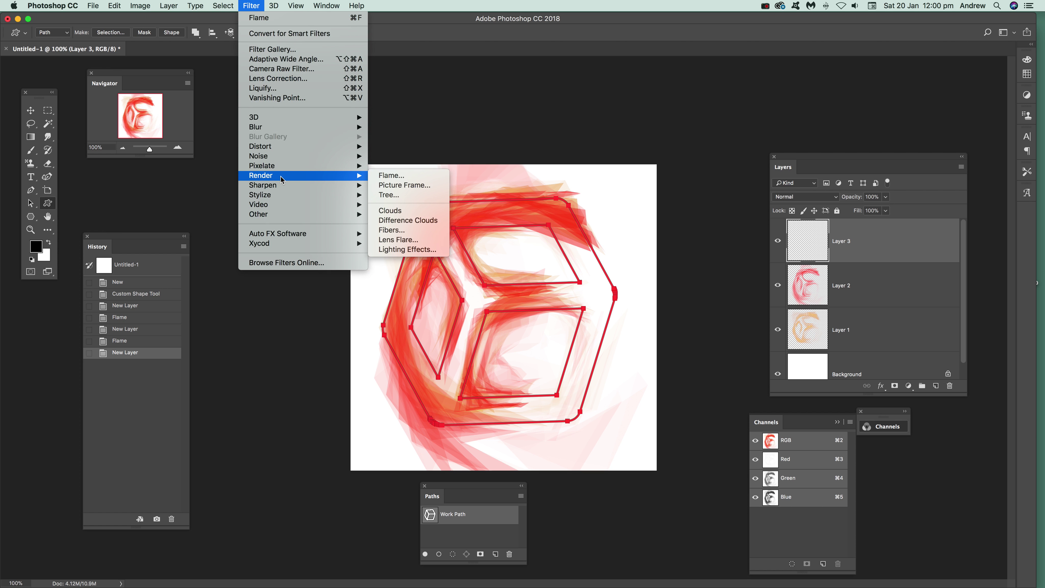
click(405, 176)
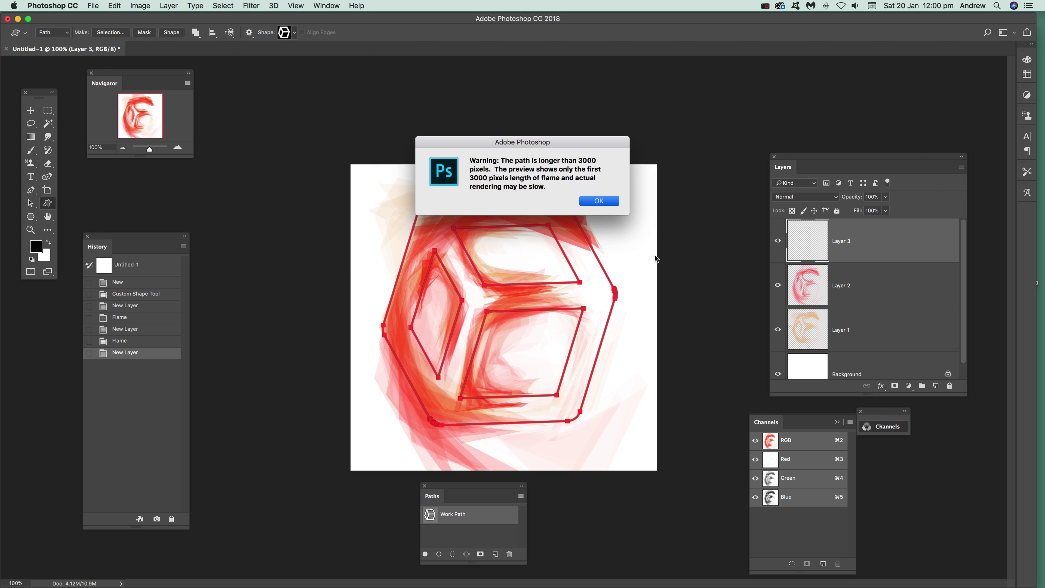
key(Return)
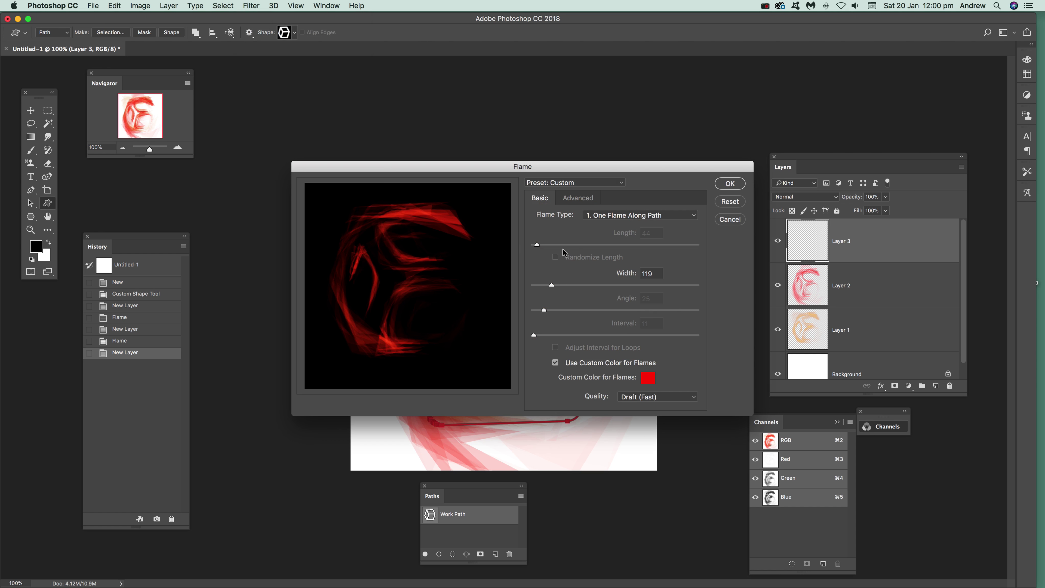
click(652, 380)
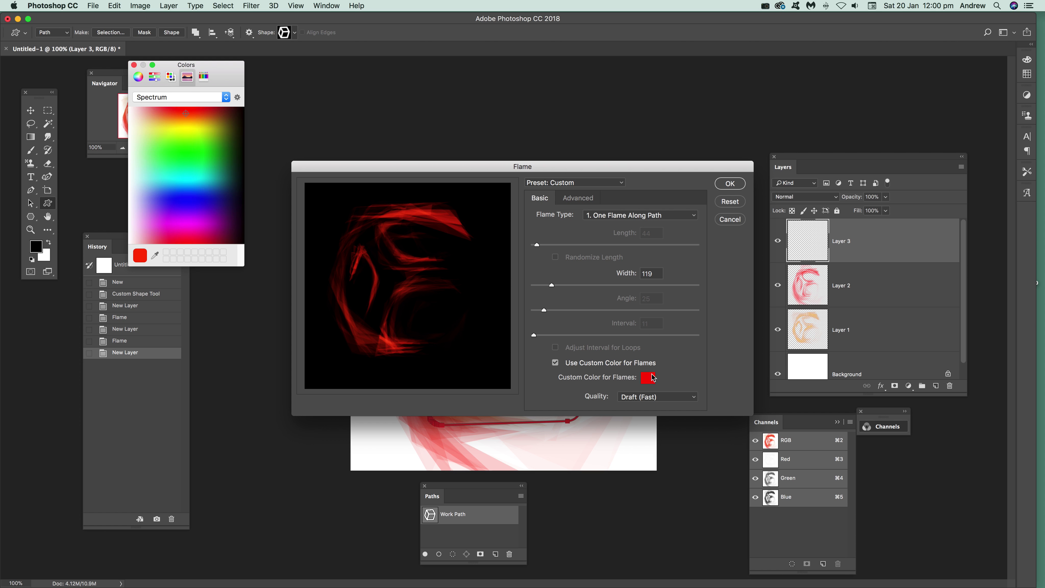
drag(205, 117, 210, 112)
click(468, 166)
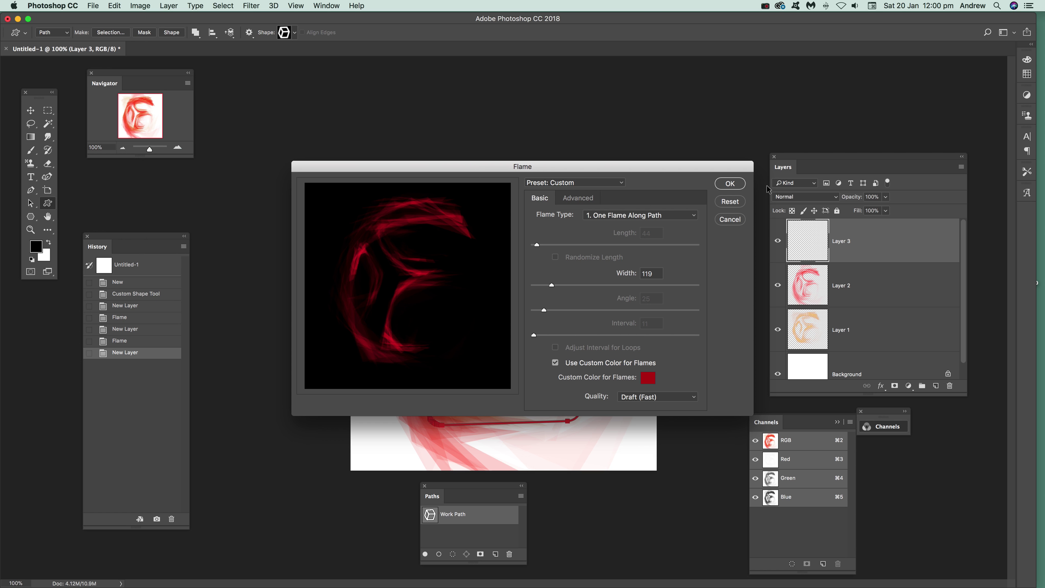
click(734, 184)
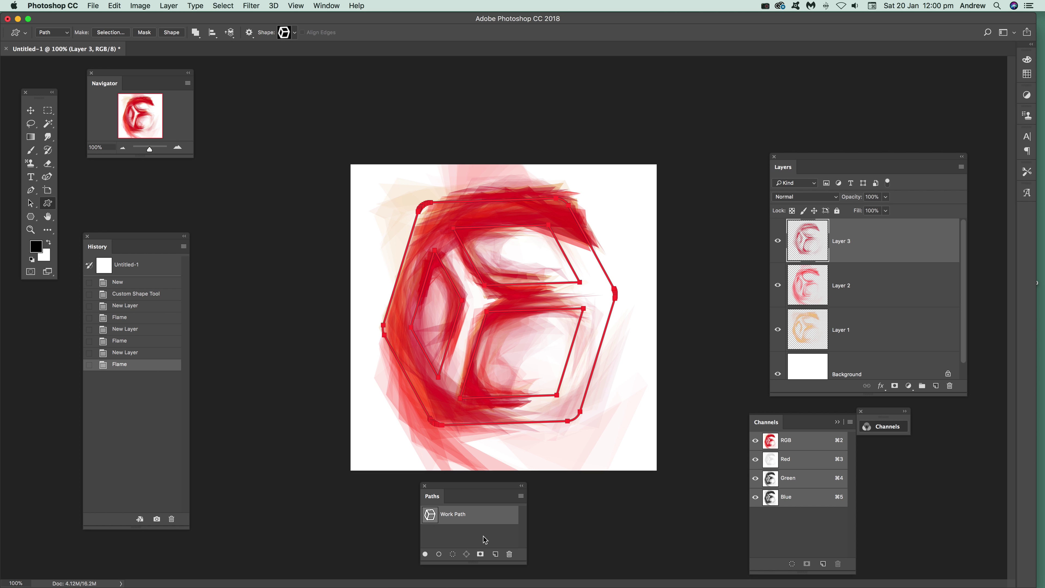
- Delete the cube outline Work Path from the Paths panel, confirming with Yes
click(509, 553)
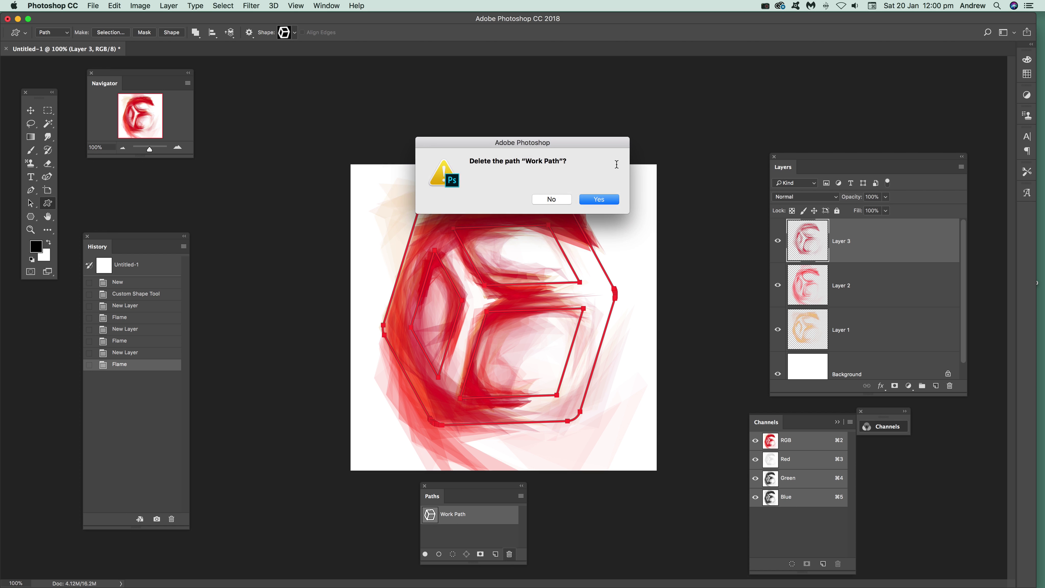
click(603, 202)
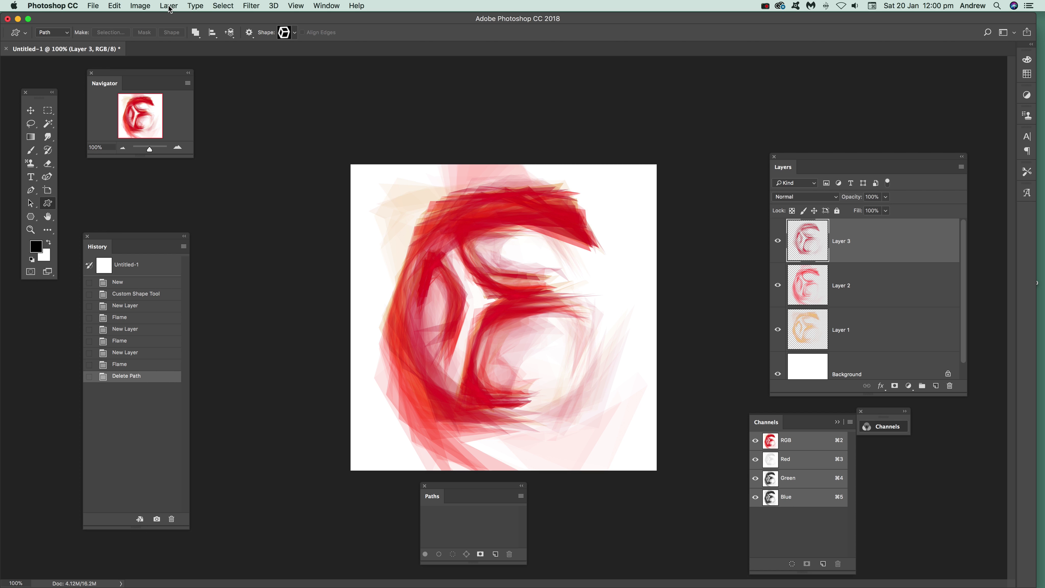
- Lower Layer 3 to 21% opacity and Layer 2 to 27% opacity
click(886, 198)
drag(886, 208, 862, 212)
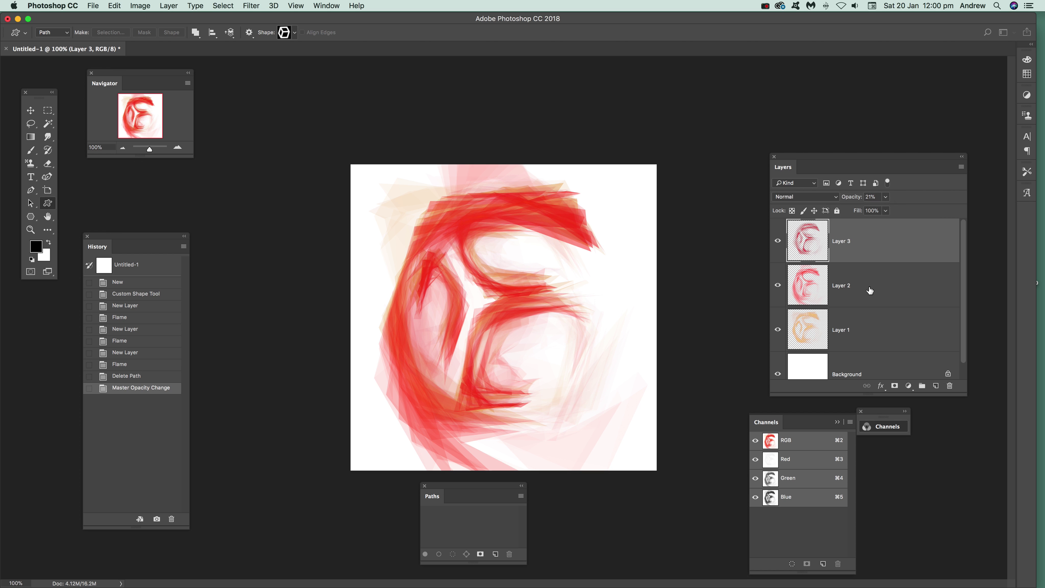
click(866, 289)
click(886, 198)
click(857, 211)
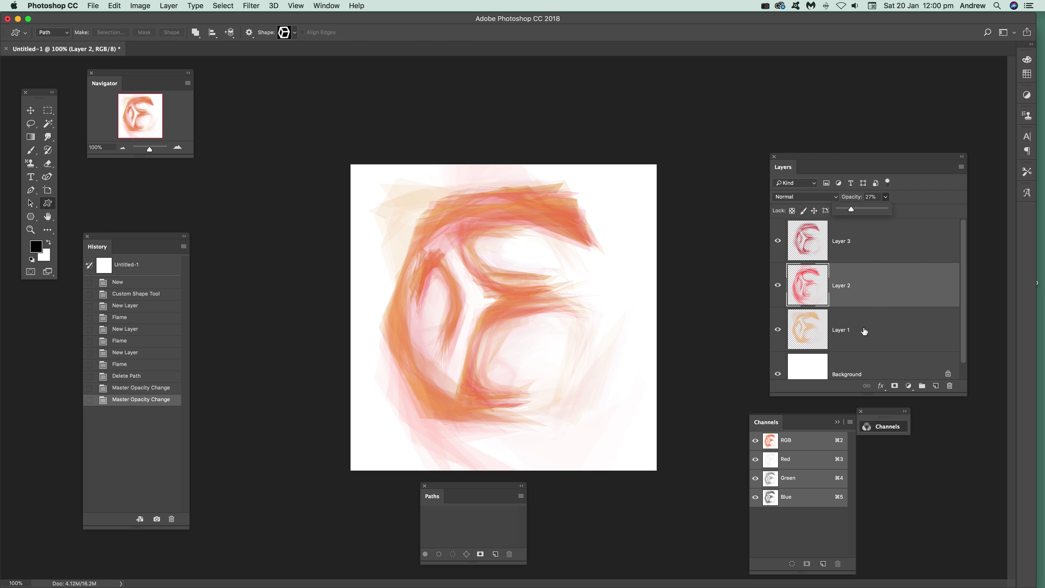
- Lower Layer 1 to 47% opacity and smudge the left-side flame strokes
click(861, 329)
click(885, 197)
click(862, 209)
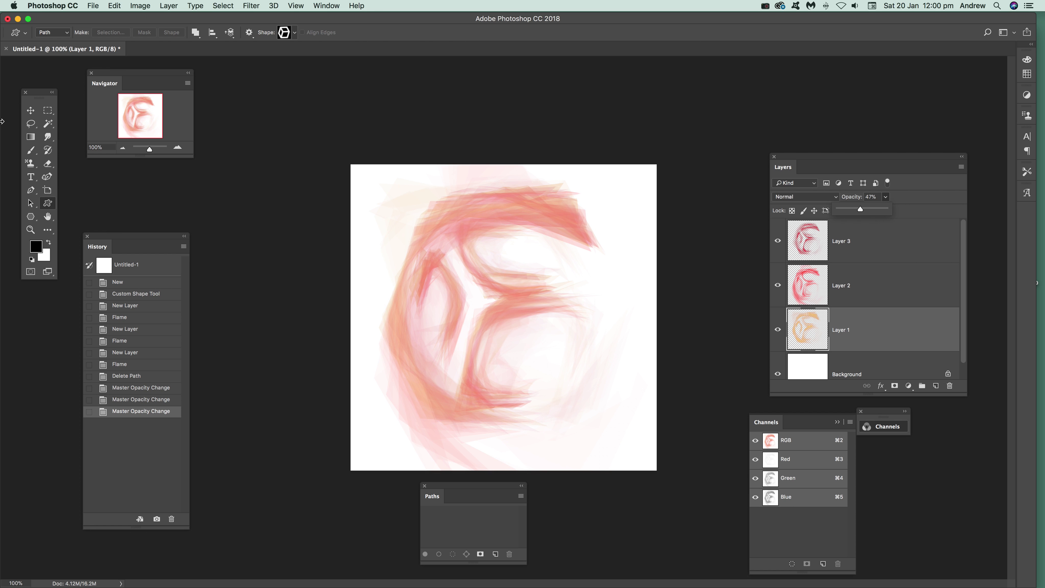
click(47, 137)
drag(387, 362, 401, 381)
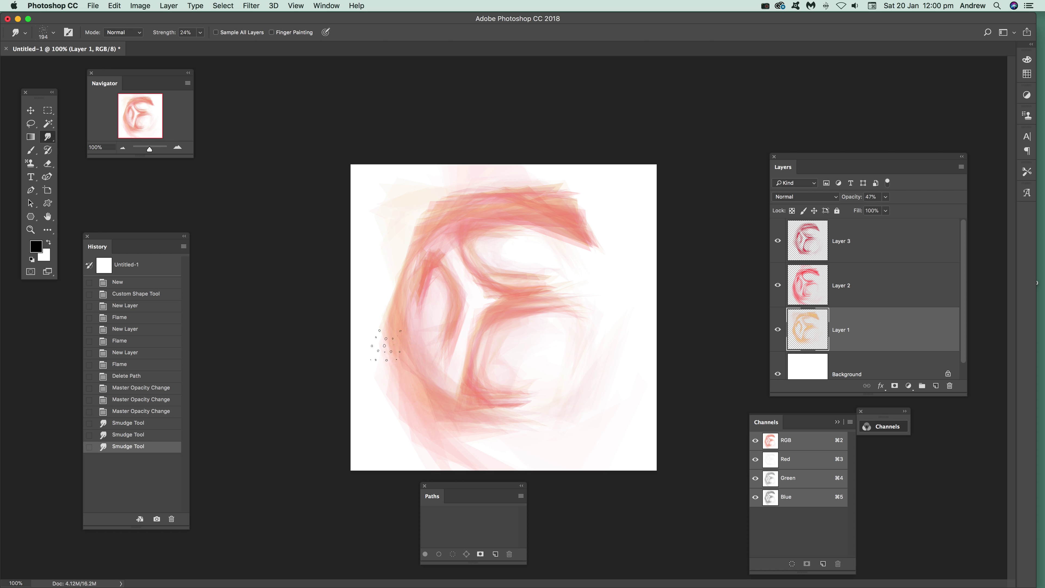
- Smudge the left flame edge and the top-right flame tip on Layer 1 at 24% strength
drag(386, 345, 397, 325)
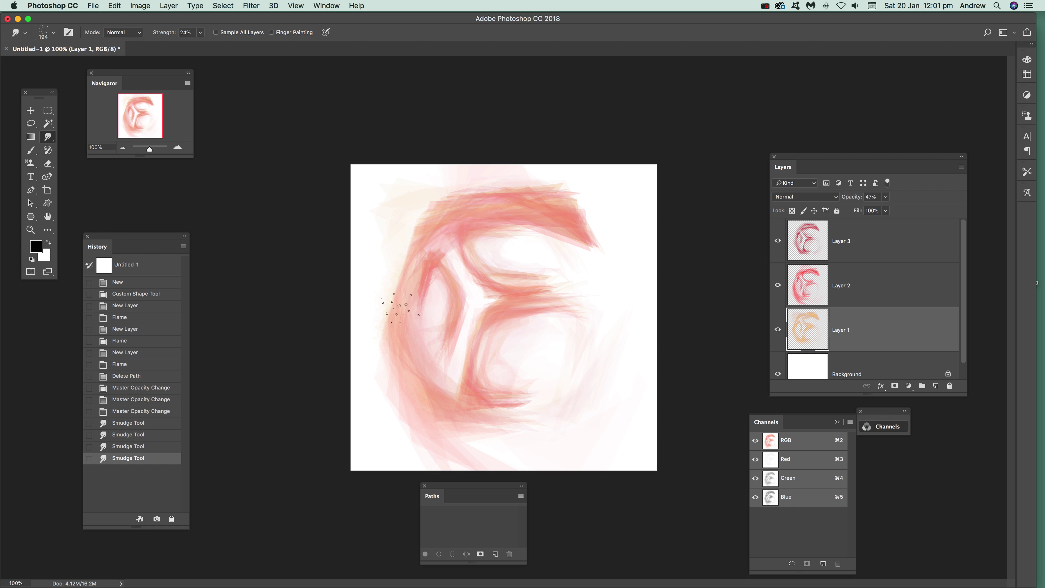
drag(445, 247, 461, 239)
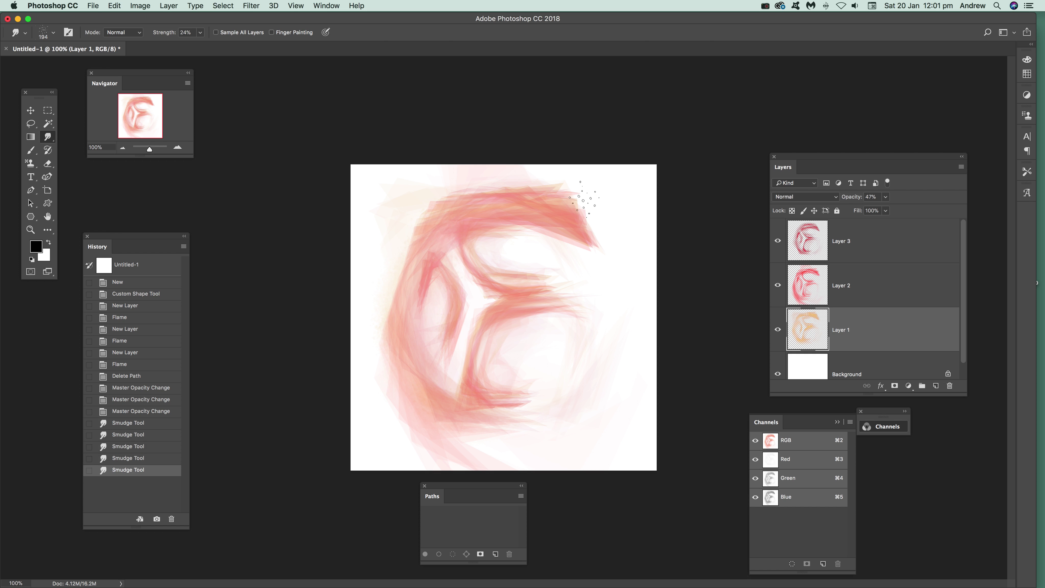
drag(566, 237, 515, 218)
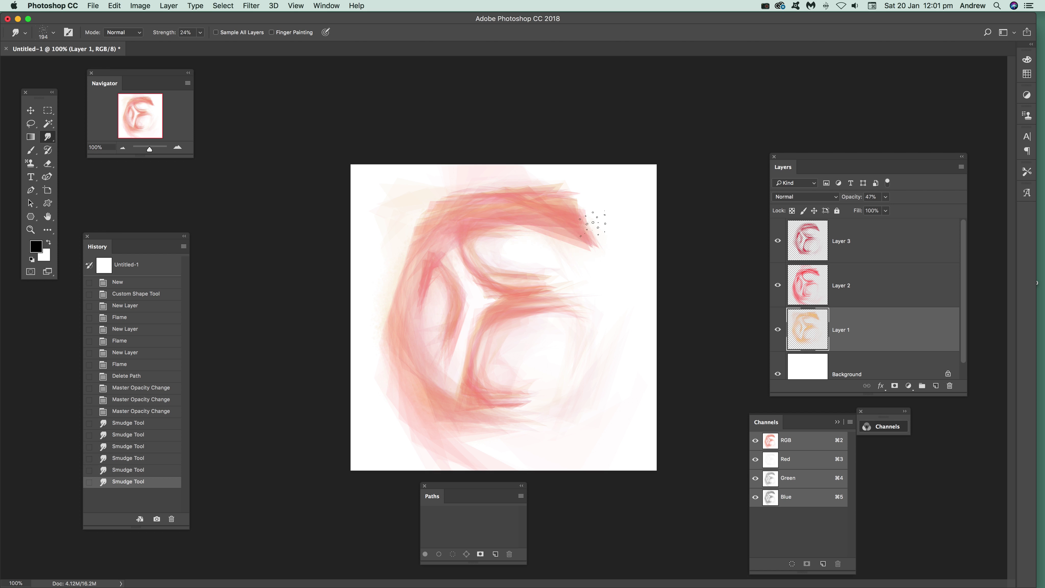
drag(601, 228, 488, 158)
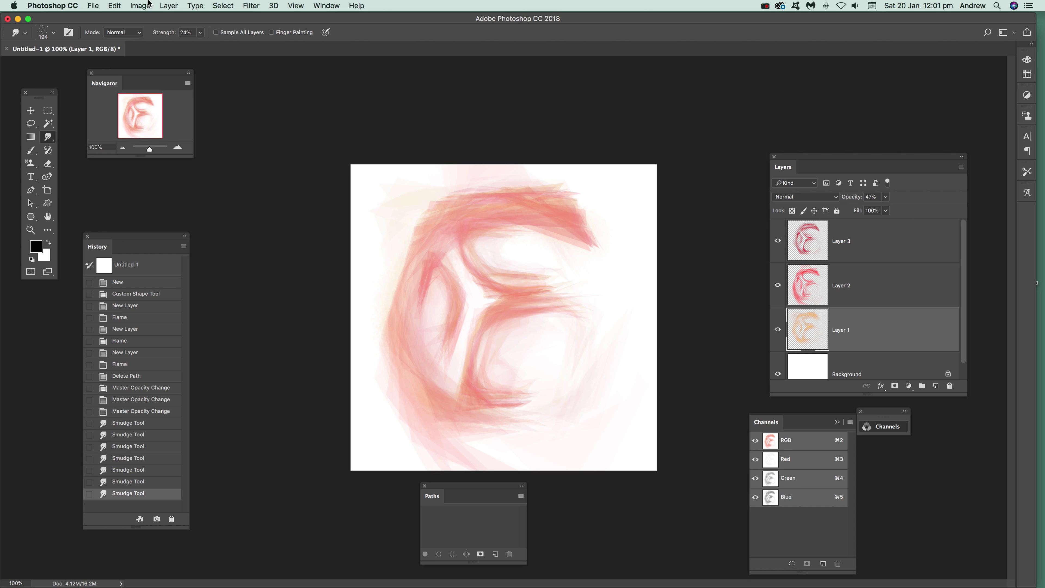
click(169, 5)
- Flatten all flame layers into one Background layer, then apply Vibrance +54 and Saturation +56
click(215, 401)
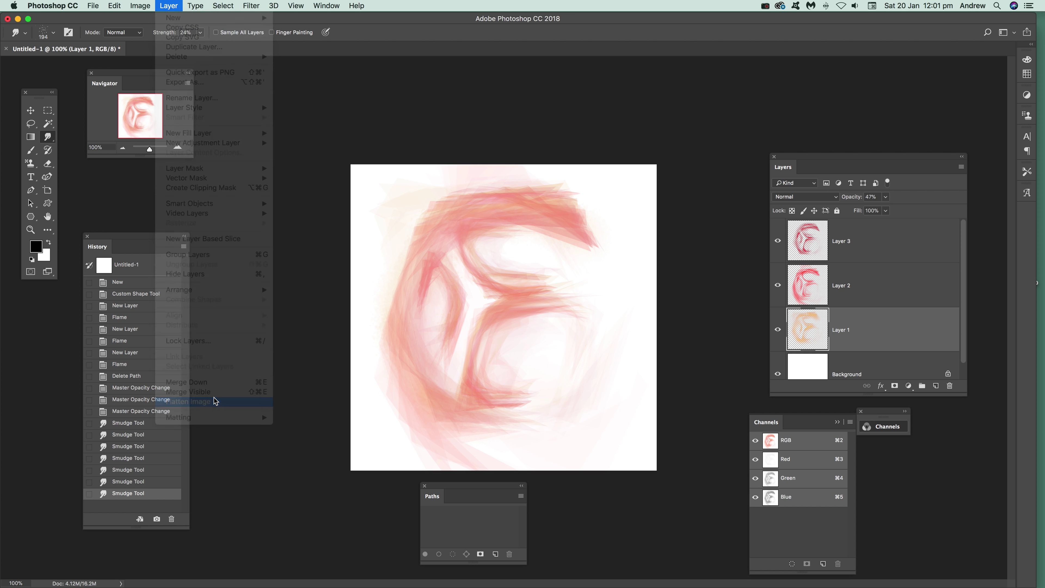
click(137, 6)
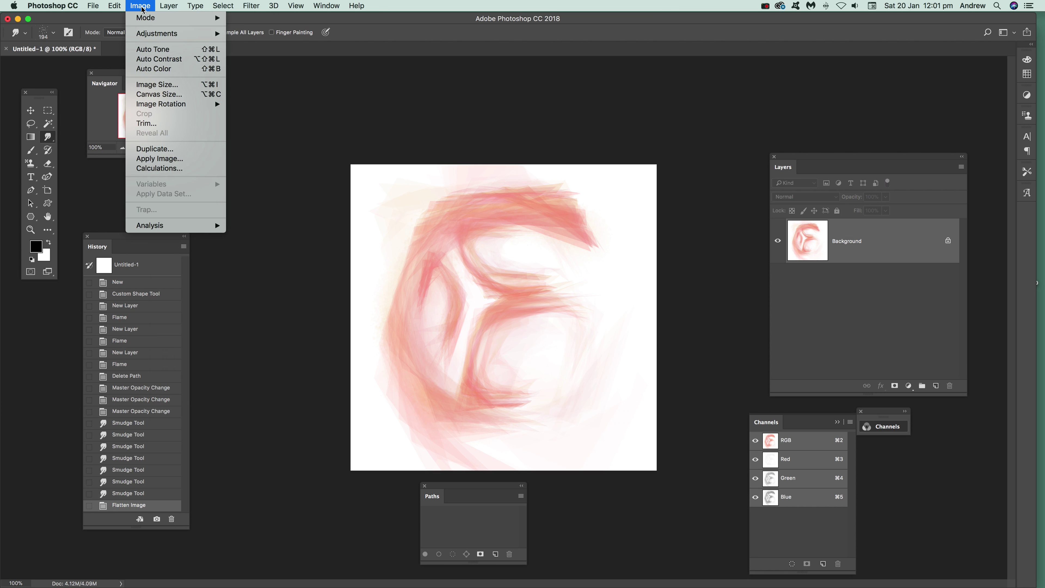
mouse_move(157, 34)
click(268, 78)
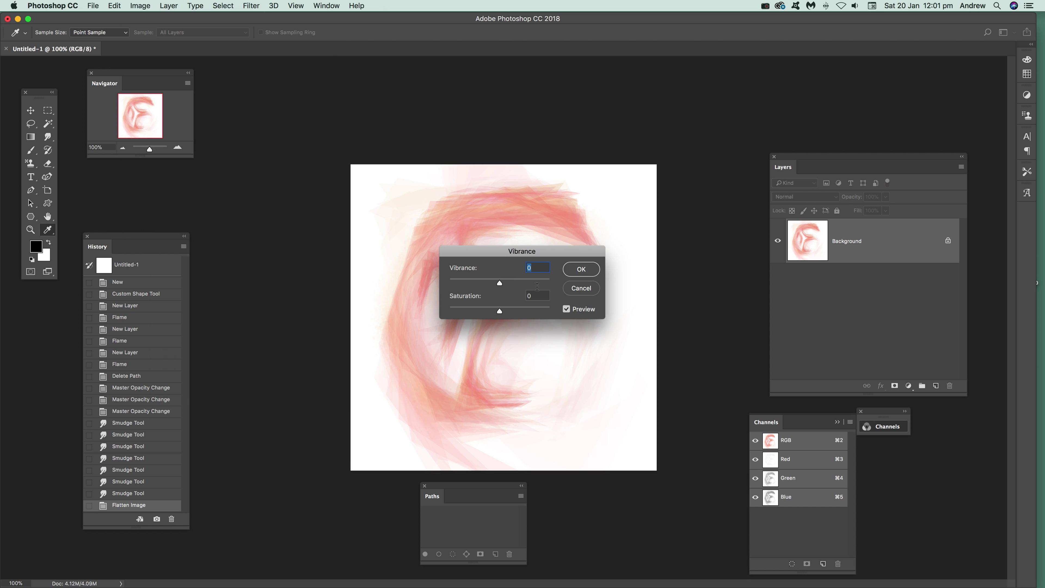
click(527, 310)
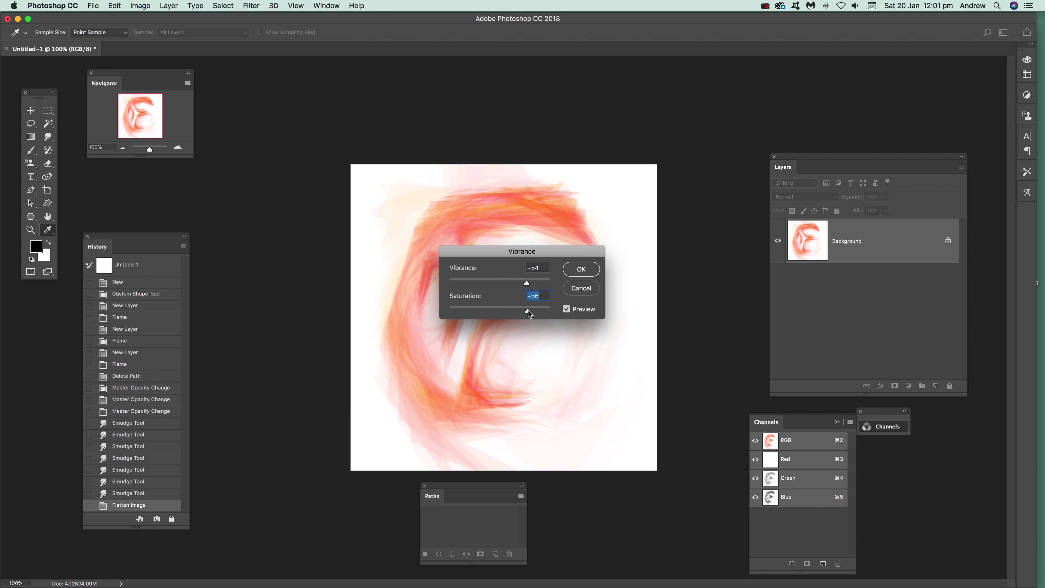
click(581, 269)
key(r)
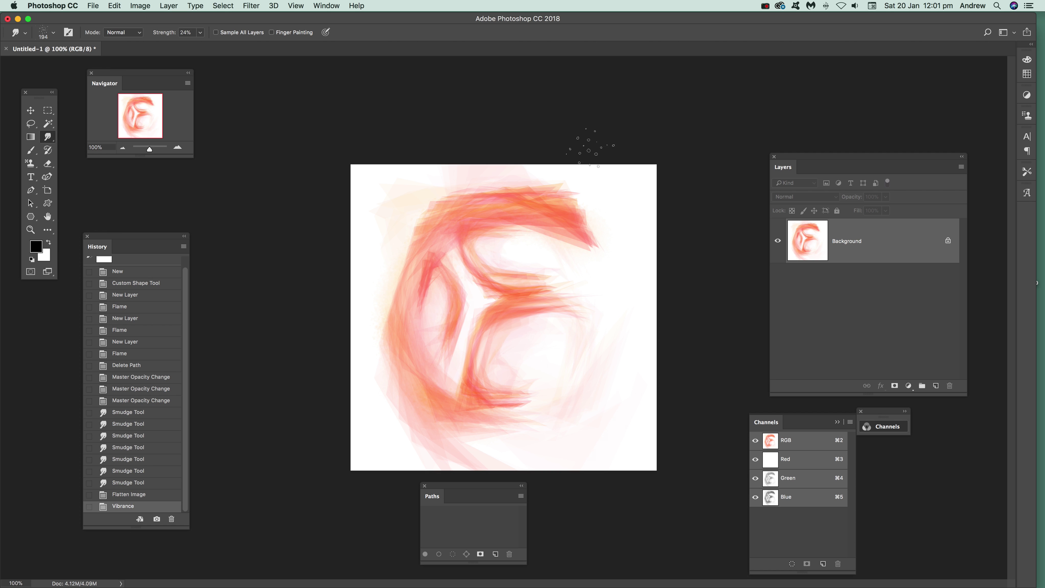
- Revert the vibrance boost and flatten in History, then select Layers 1–3 together
click(123, 497)
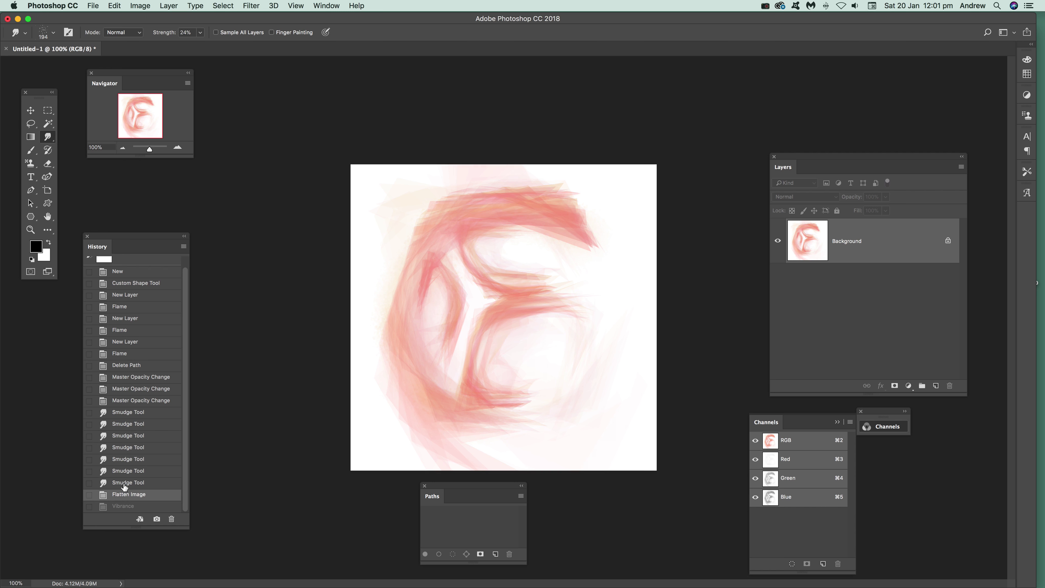
click(124, 484)
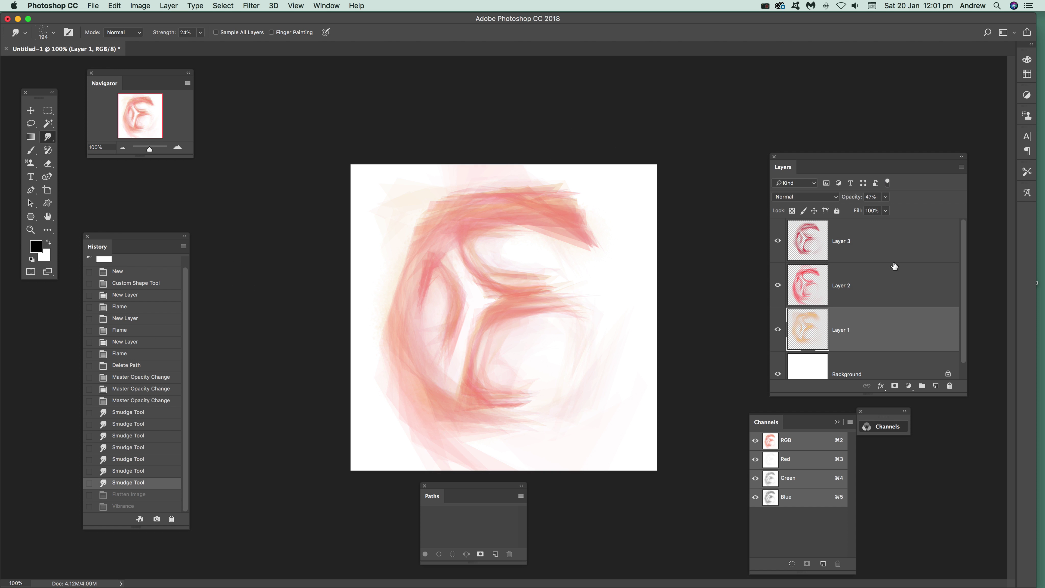
shift+click(847, 244)
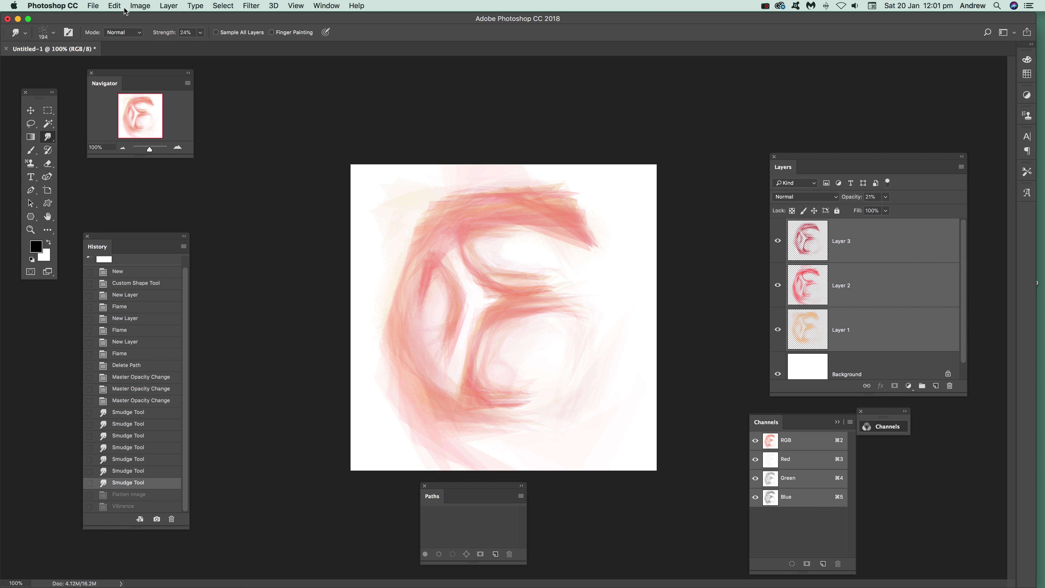
- Convert the three selected flame layers into a single Smart Object
click(169, 7)
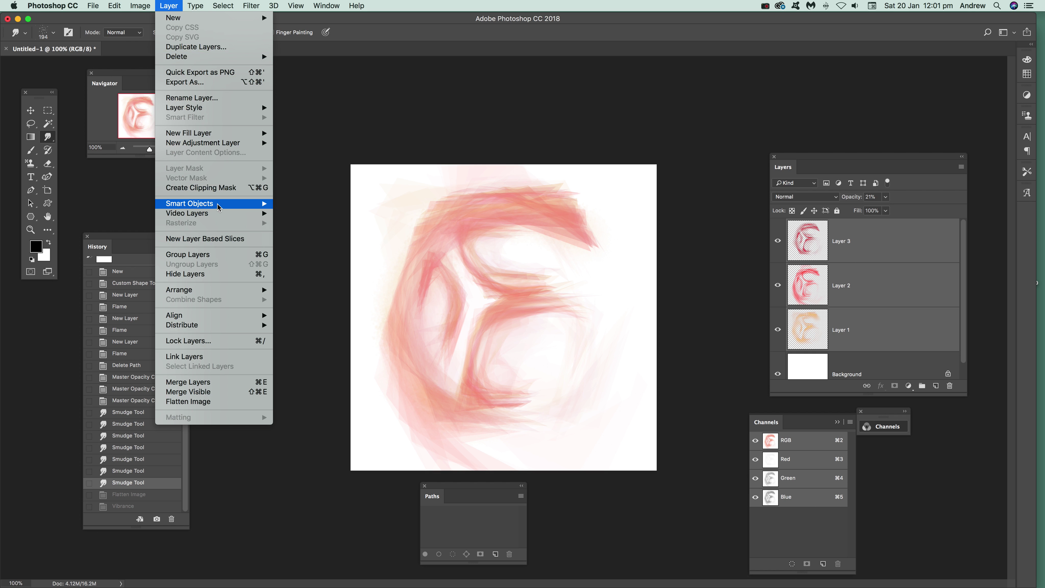
mouse_move(231, 203)
click(323, 204)
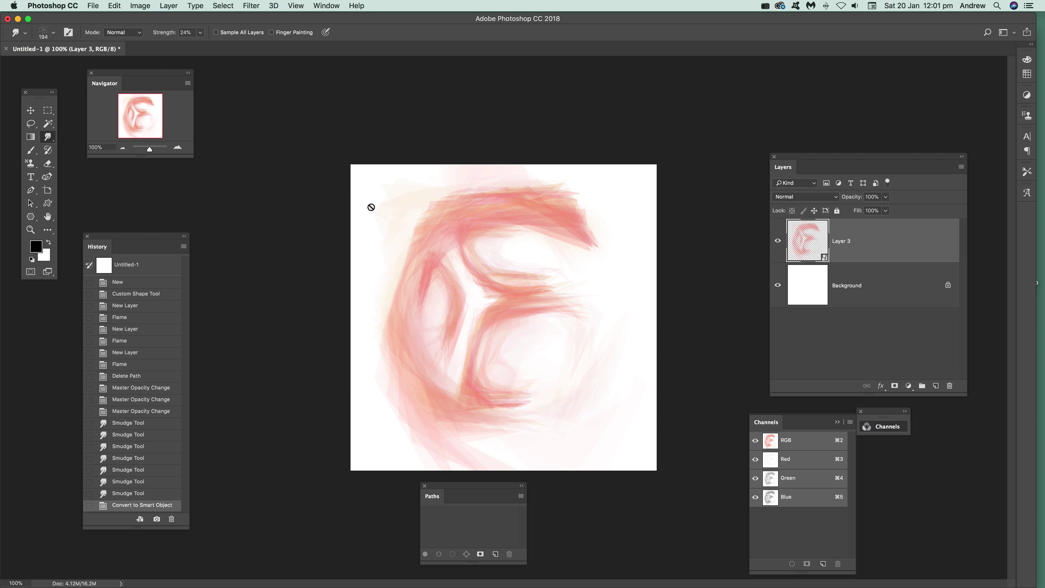
click(31, 111)
- Move the Layer 3 smart object up-left and shrink it to about 94% with Free Transform
drag(480, 216, 450, 207)
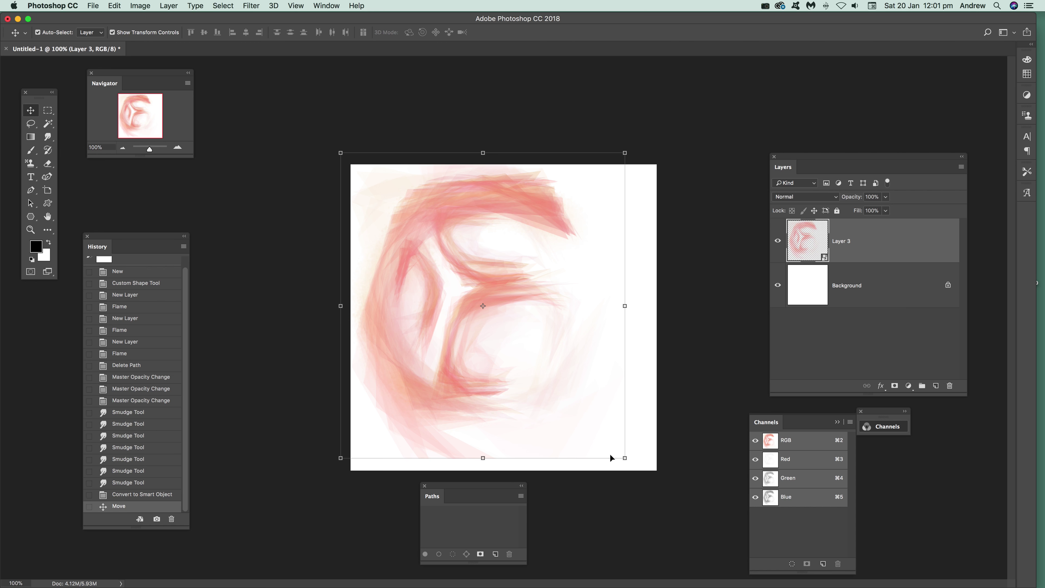
drag(624, 457, 599, 417)
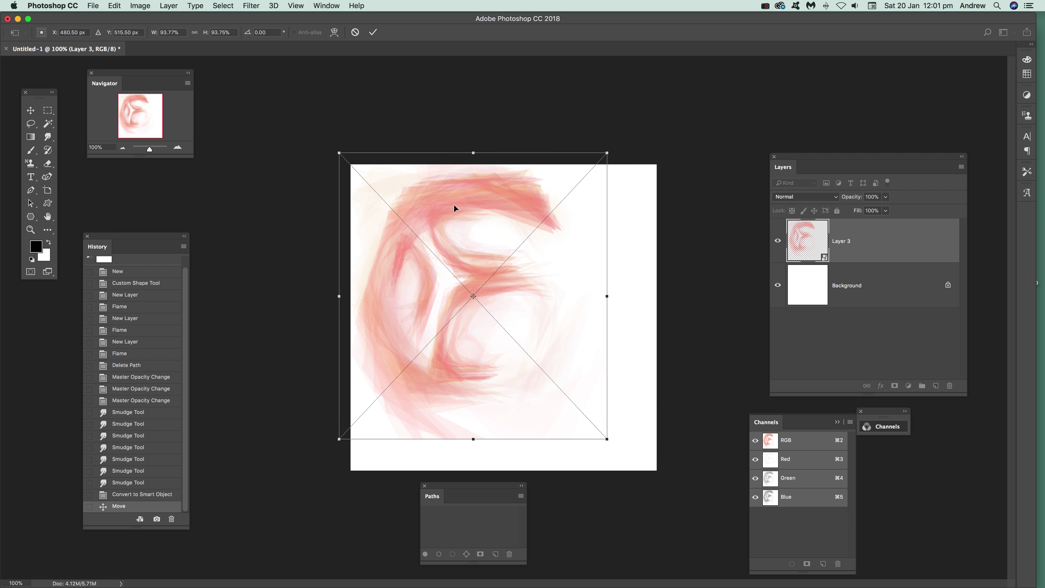
double_click(454, 204)
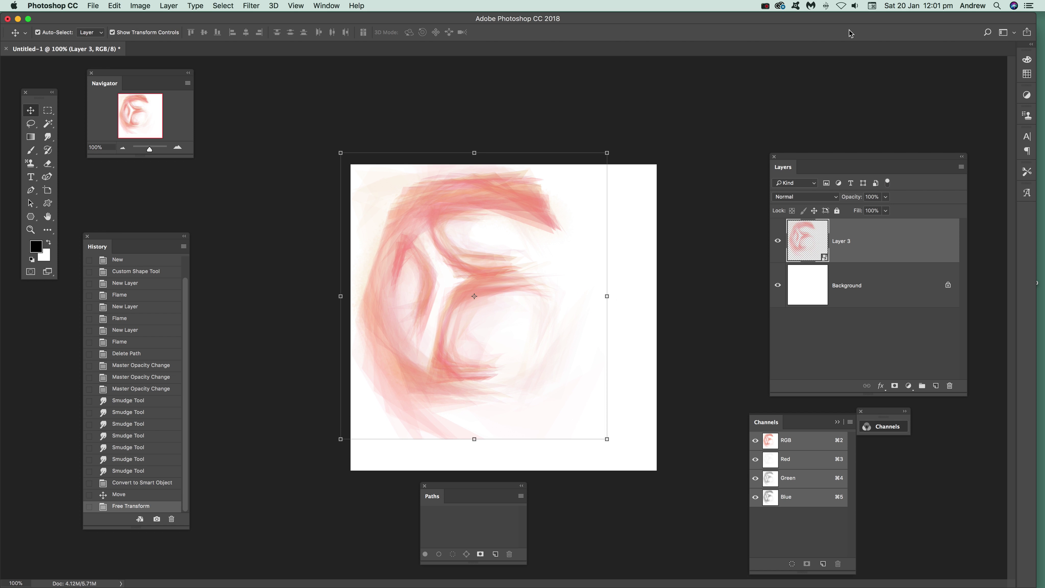